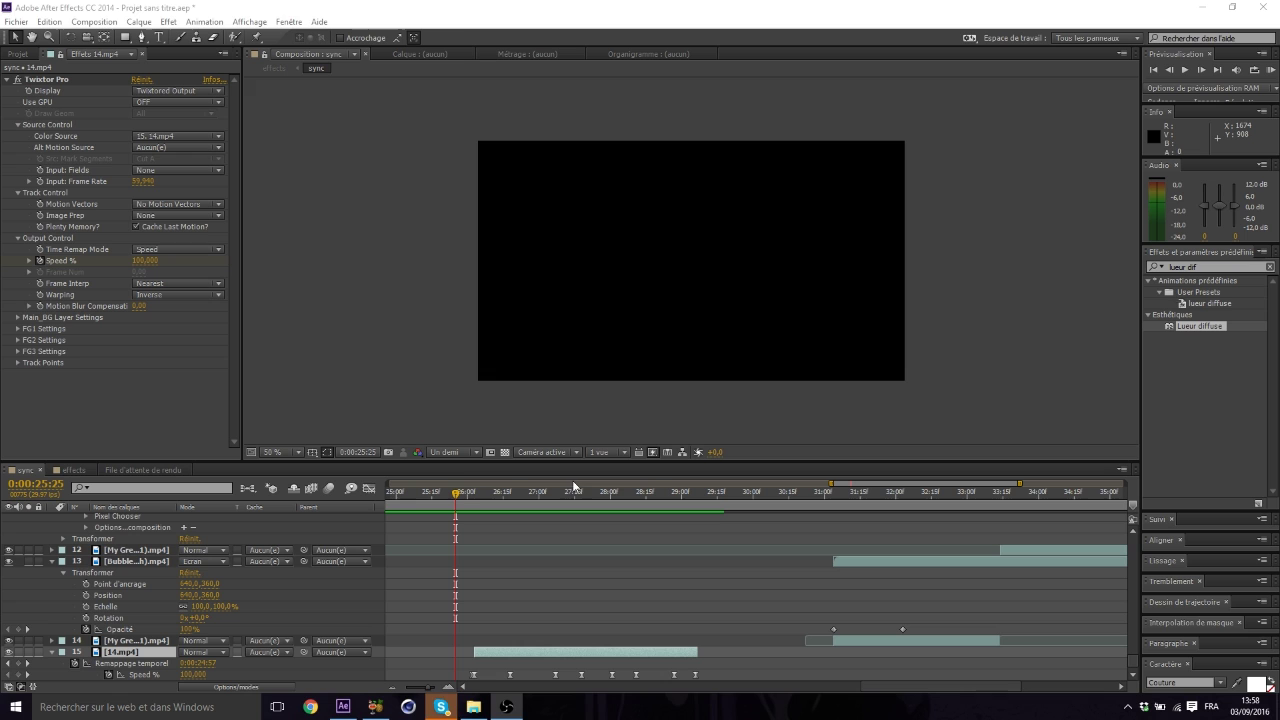
- Scrub to the killshot near 0:00:28 and review 14.mp4's Twixtor speed-up to about 550%
{"action": "left_click_drag", "start_coordinate": [466, 500], "coordinate": [605, 510]}
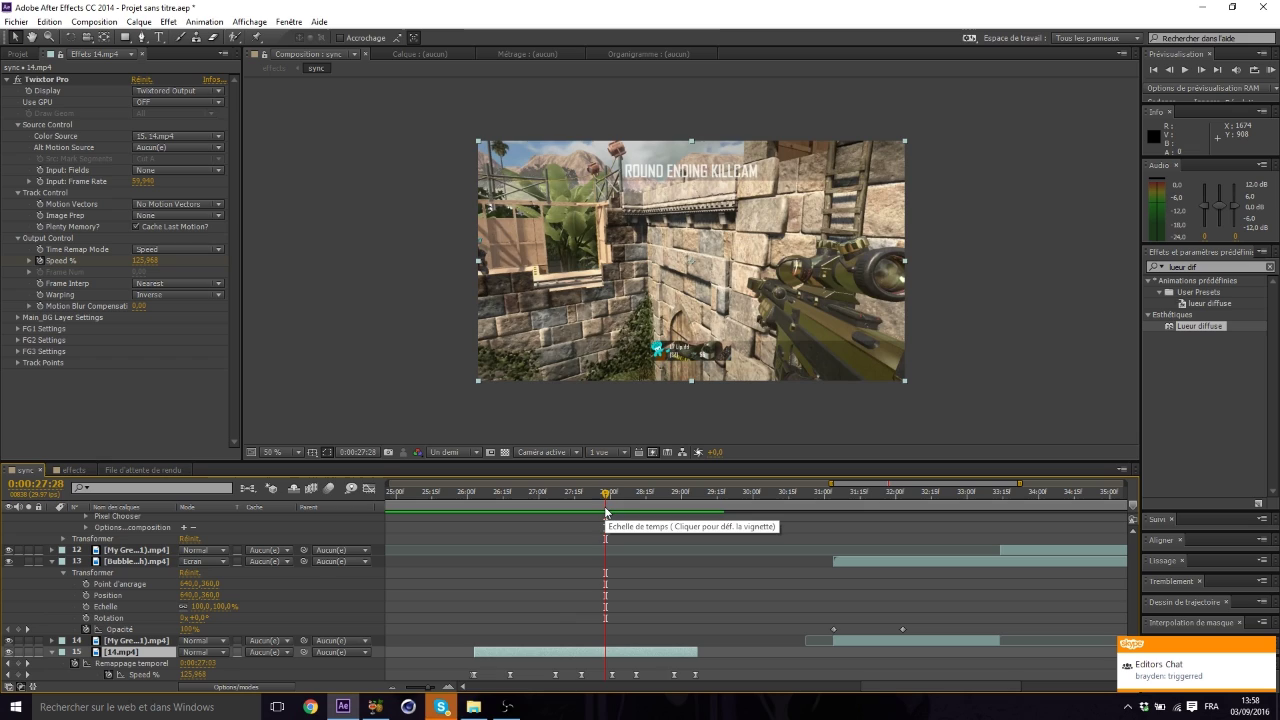
{"action": "left_click_drag", "start_coordinate": [576, 505], "coordinate": [614, 505]}
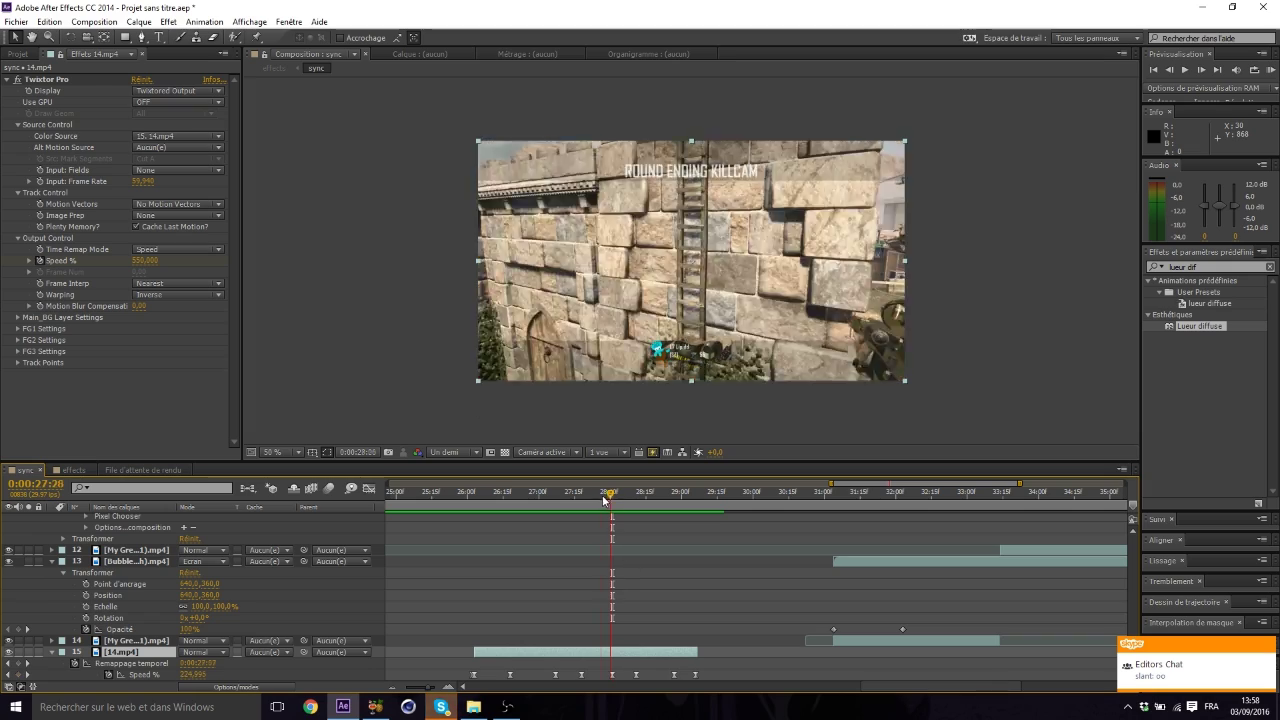
- Find the cut at 0:00:28:01 and split the 14.mp4 layer there
{"action": "left_click", "coordinate": [550, 494]}
{"action": "left_click_drag", "start_coordinate": [545, 500], "coordinate": [616, 516]}
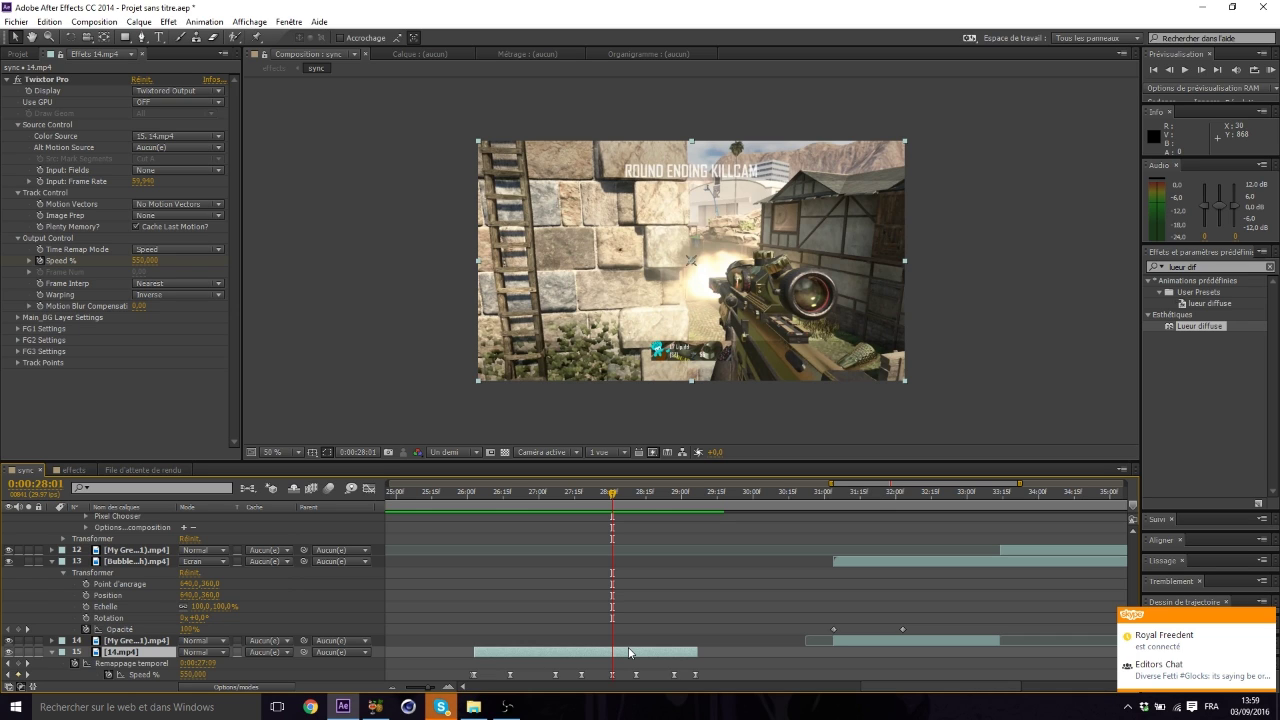
{"action": "key", "text": "ctrl+shift+d"}
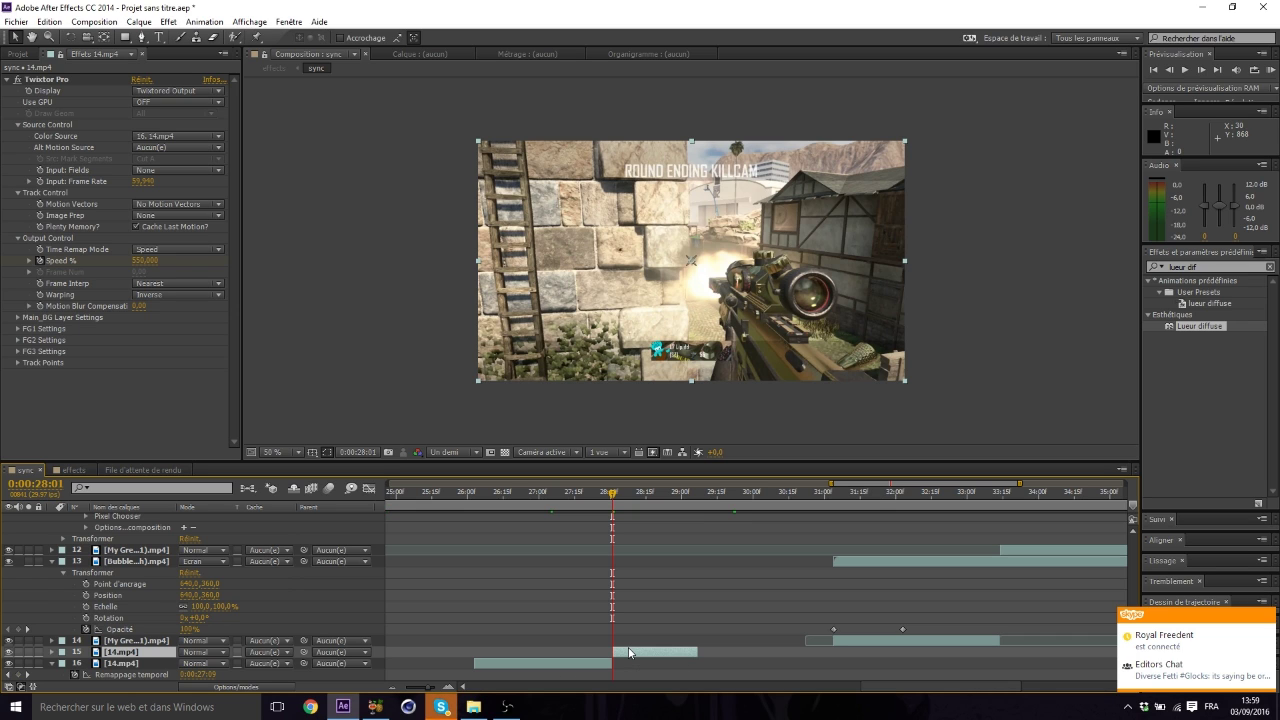
- Set Twixtor Pro's Color Source to 15. 14.mp4 and review the retimed frames
{"action": "left_click", "coordinate": [156, 141]}
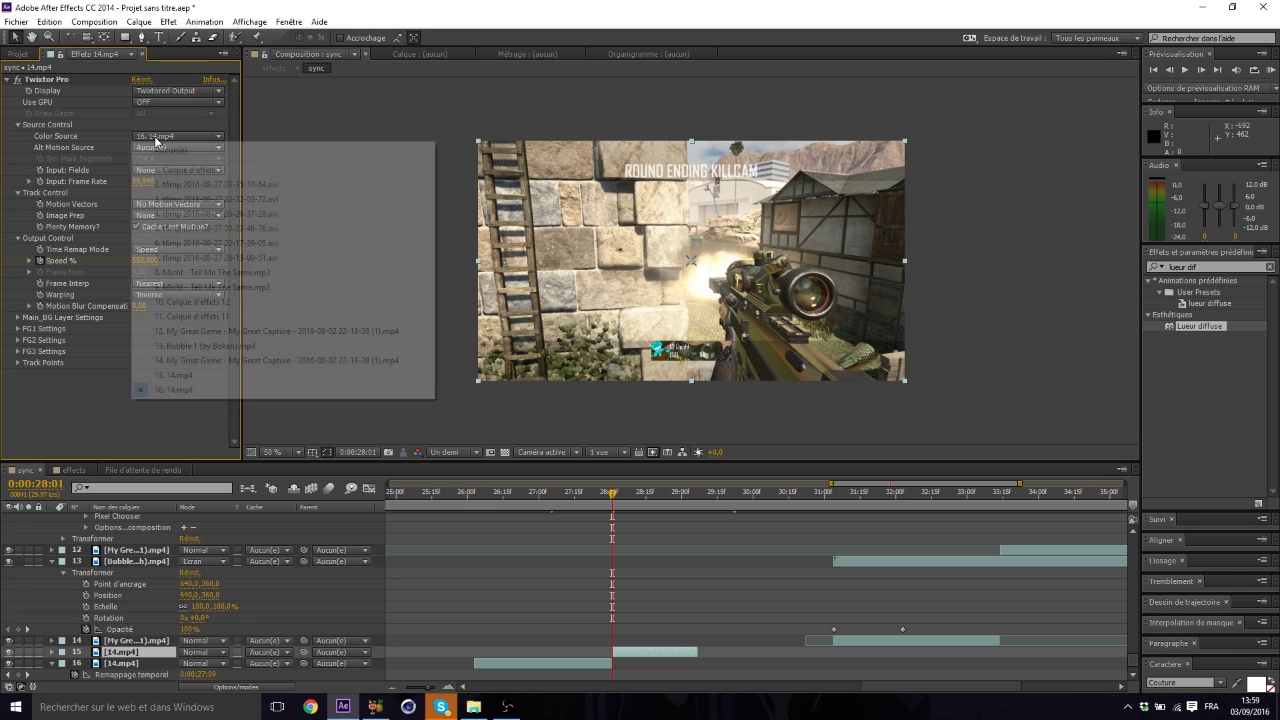
{"action": "left_click", "coordinate": [180, 376]}
{"action": "mouse_move", "coordinate": [622, 500]}
{"action": "left_mouse_down"}
{"action": "mouse_move", "coordinate": [675, 500]}
{"action": "mouse_move", "coordinate": [613, 500]}
{"action": "left_mouse_up"}
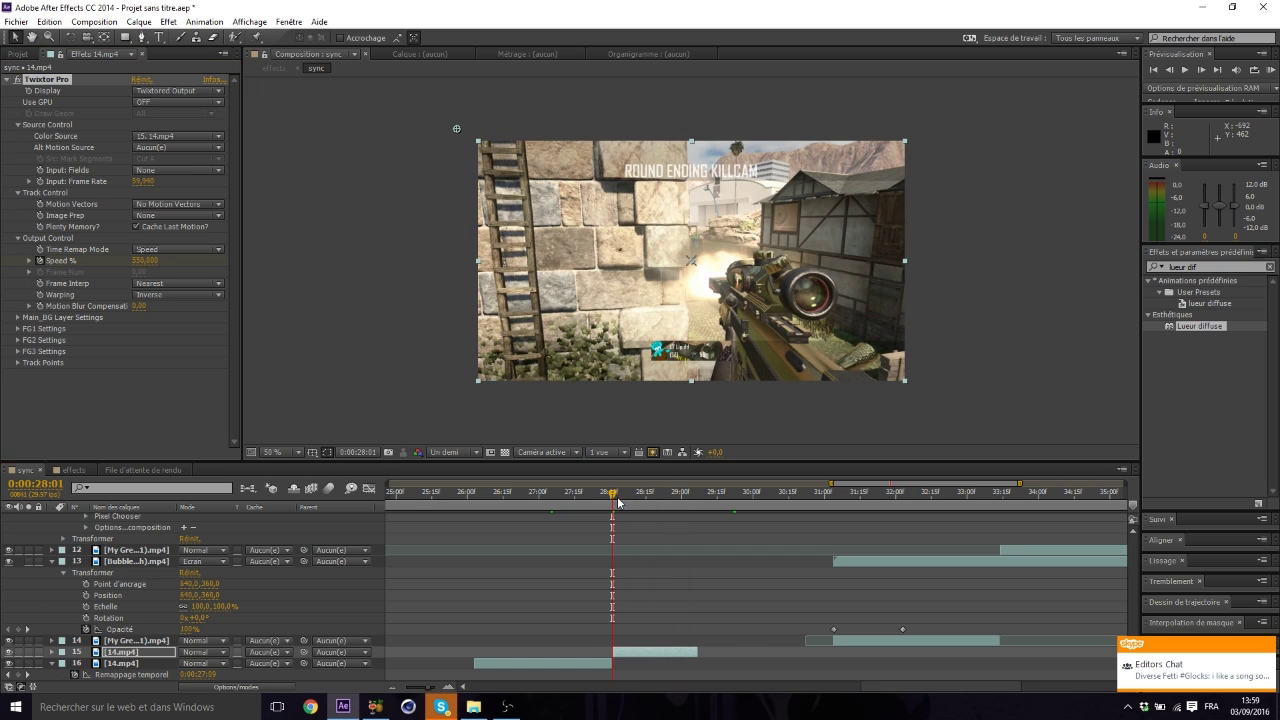
- Precompose layer 15 into a new composition, 14.mp4 - Comp 2
{"action": "right_click", "coordinate": [628, 654]}
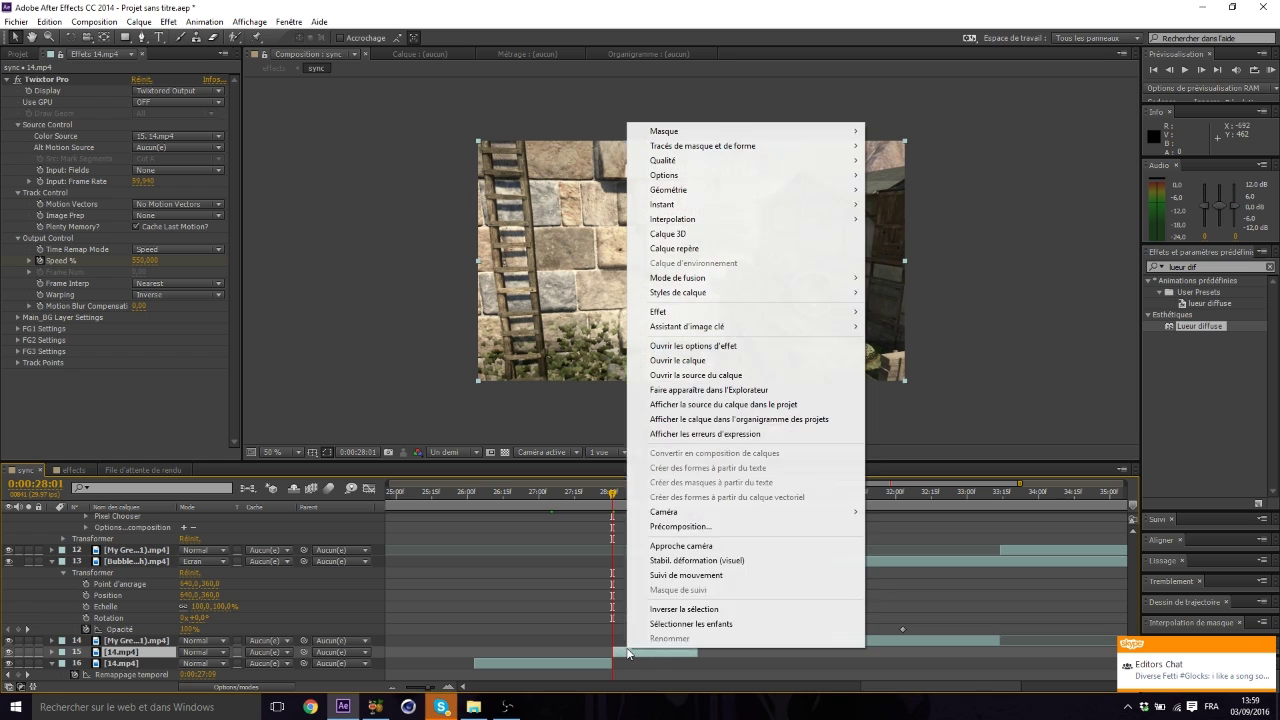
{"action": "left_click", "coordinate": [690, 527]}
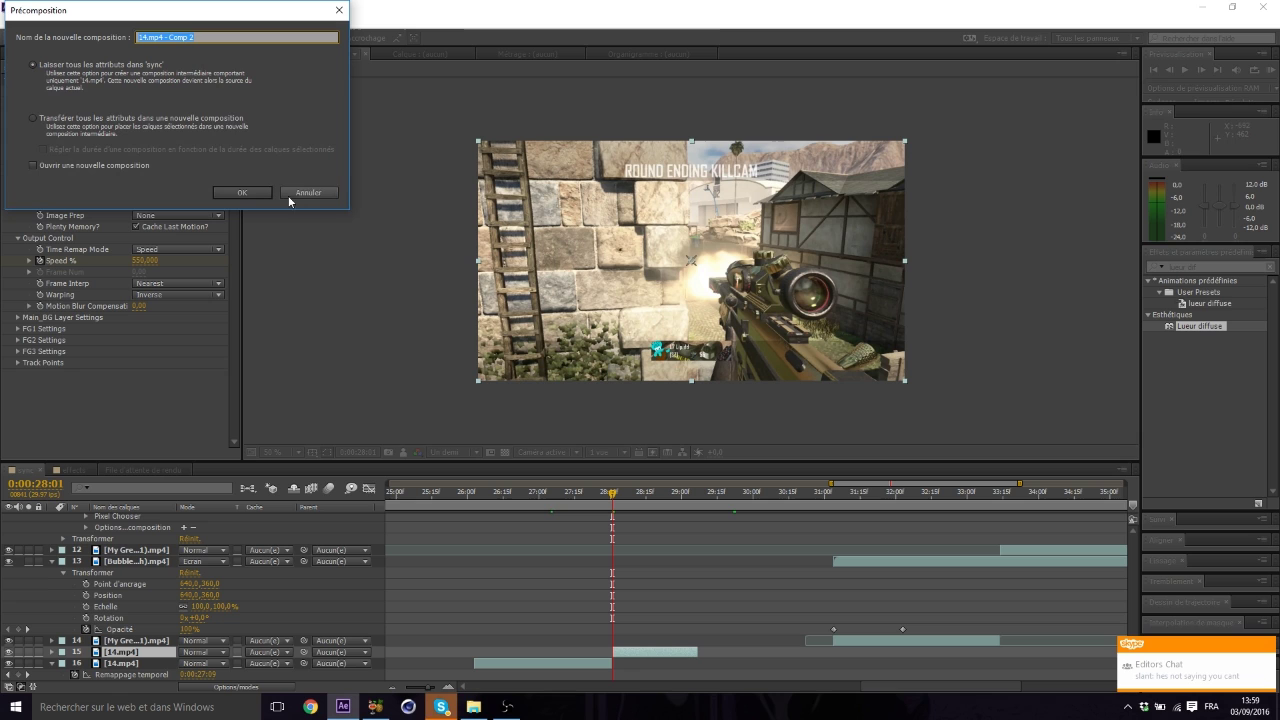
{"action": "left_click", "coordinate": [248, 193]}
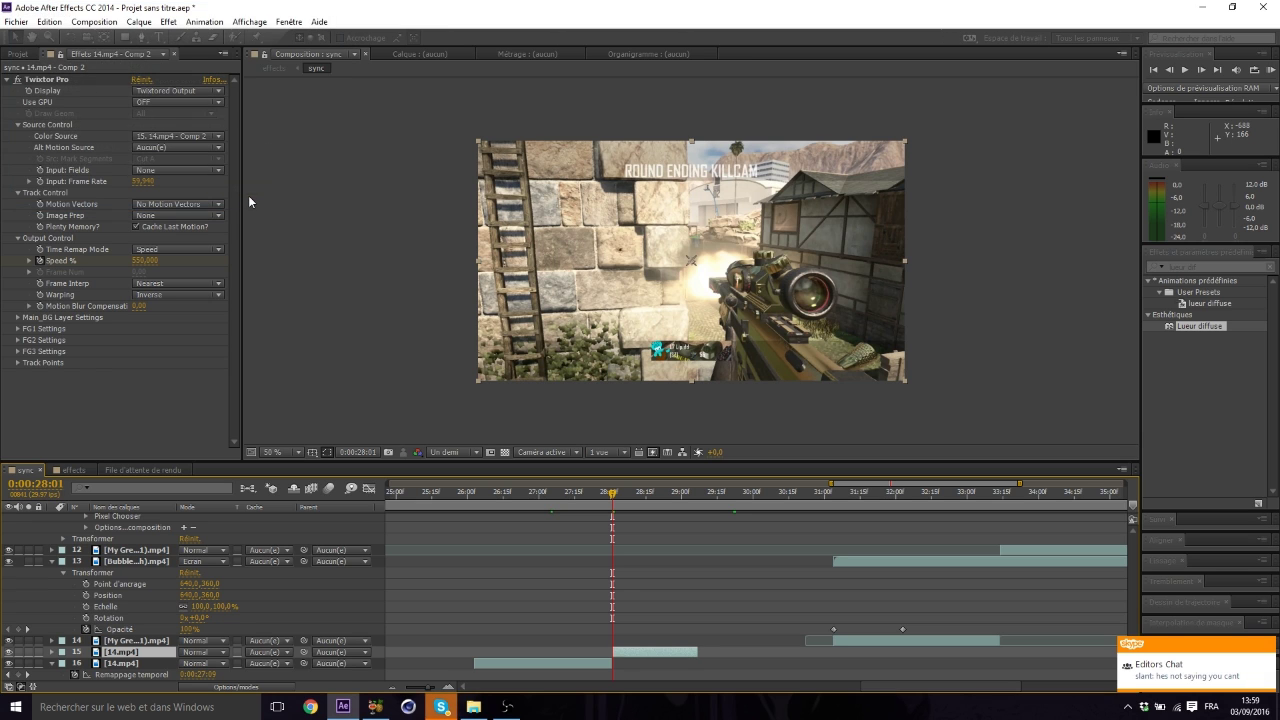
- Open 14.mp4 - Comp 2 from the Project panel and scrub back to 21 seconds
{"action": "left_click", "coordinate": [23, 58]}
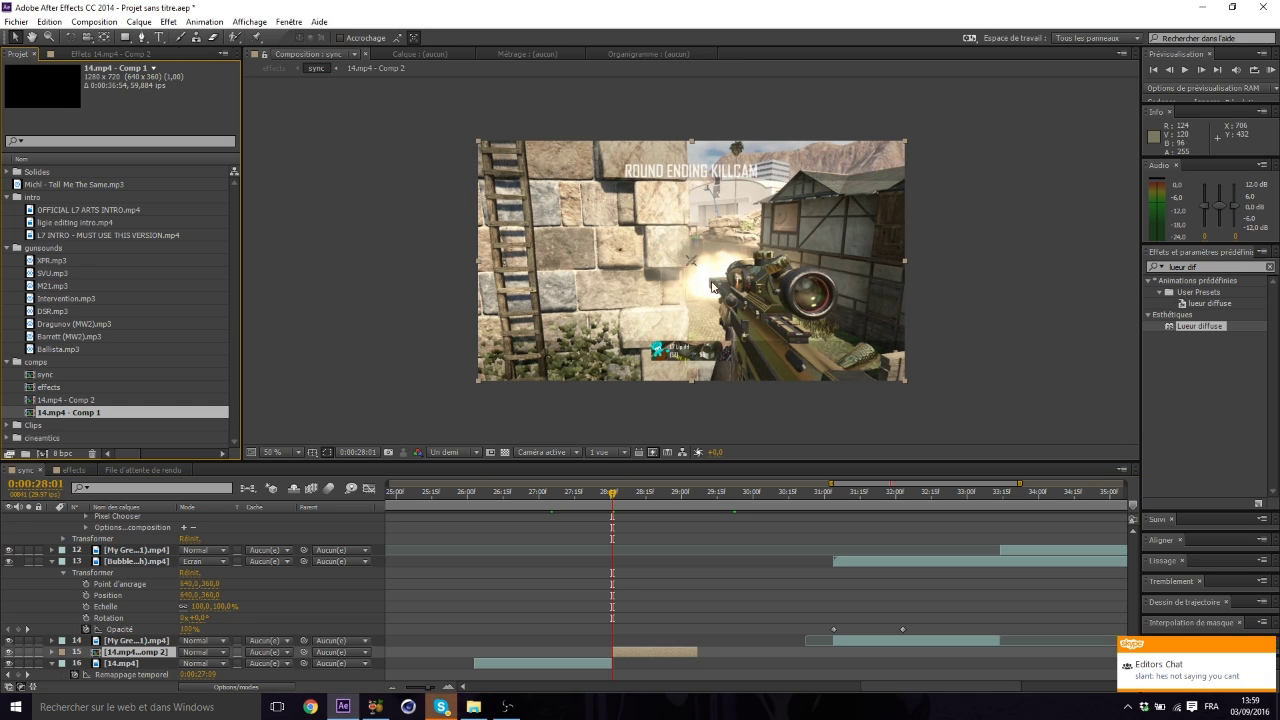
{"action": "double_click", "coordinate": [106, 414]}
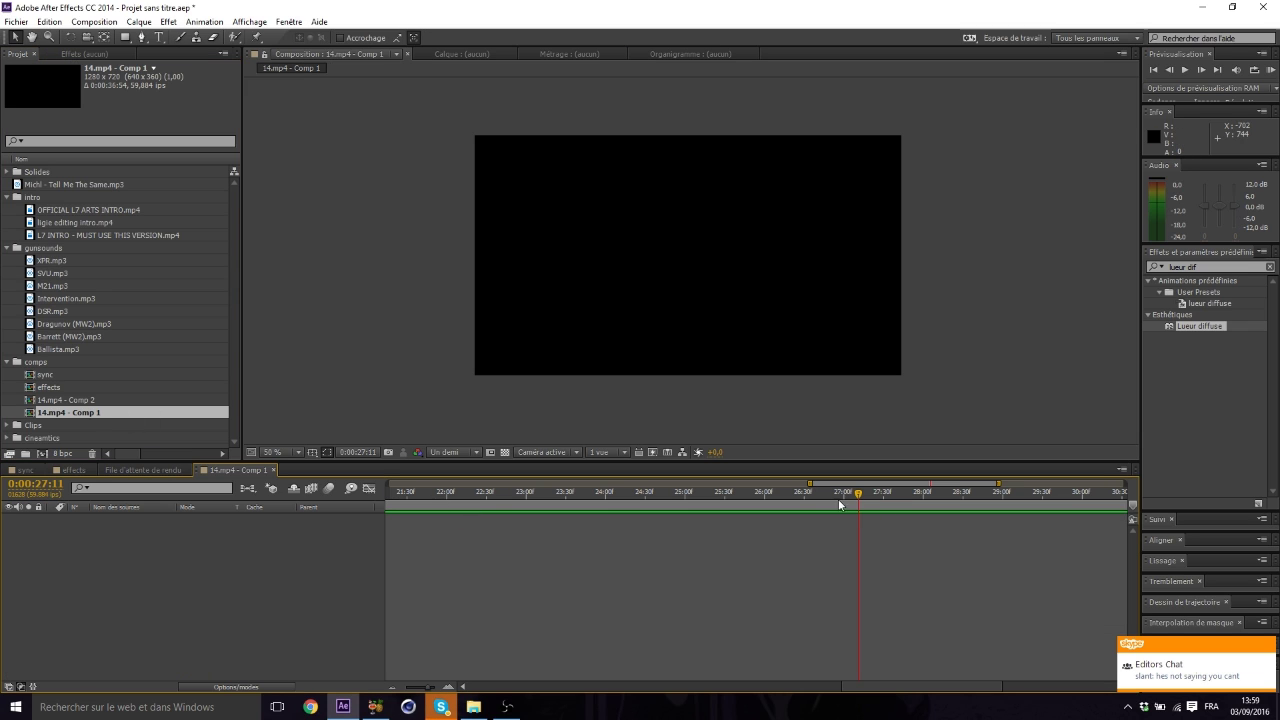
{"action": "double_click", "coordinate": [70, 401]}
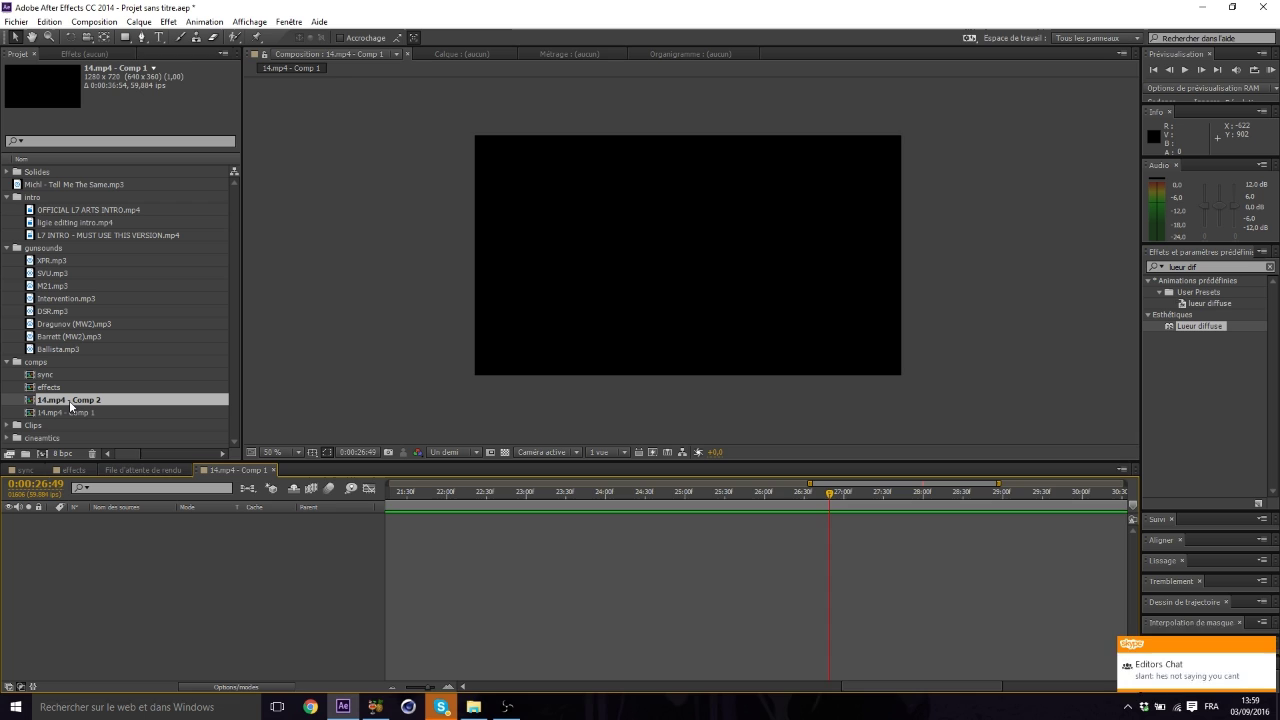
{"action": "mouse_move", "coordinate": [889, 492]}
{"action": "left_mouse_down"}
{"action": "mouse_move", "coordinate": [767, 493]}
{"action": "mouse_move", "coordinate": [902, 494]}
{"action": "mouse_move", "coordinate": [891, 495]}
{"action": "left_mouse_up"}
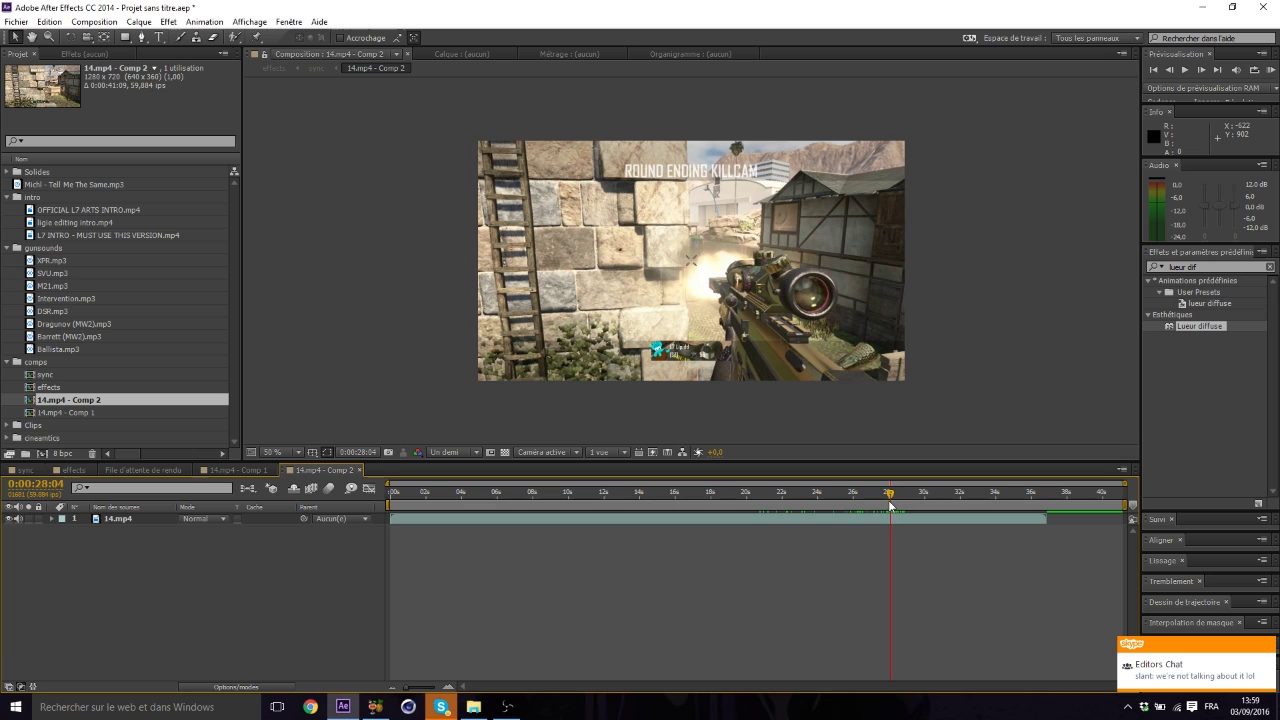
- Split the 14.mp4 layer at 0:00:28:04 and again at 0:00:30:41
{"action": "left_click", "coordinate": [893, 520]}
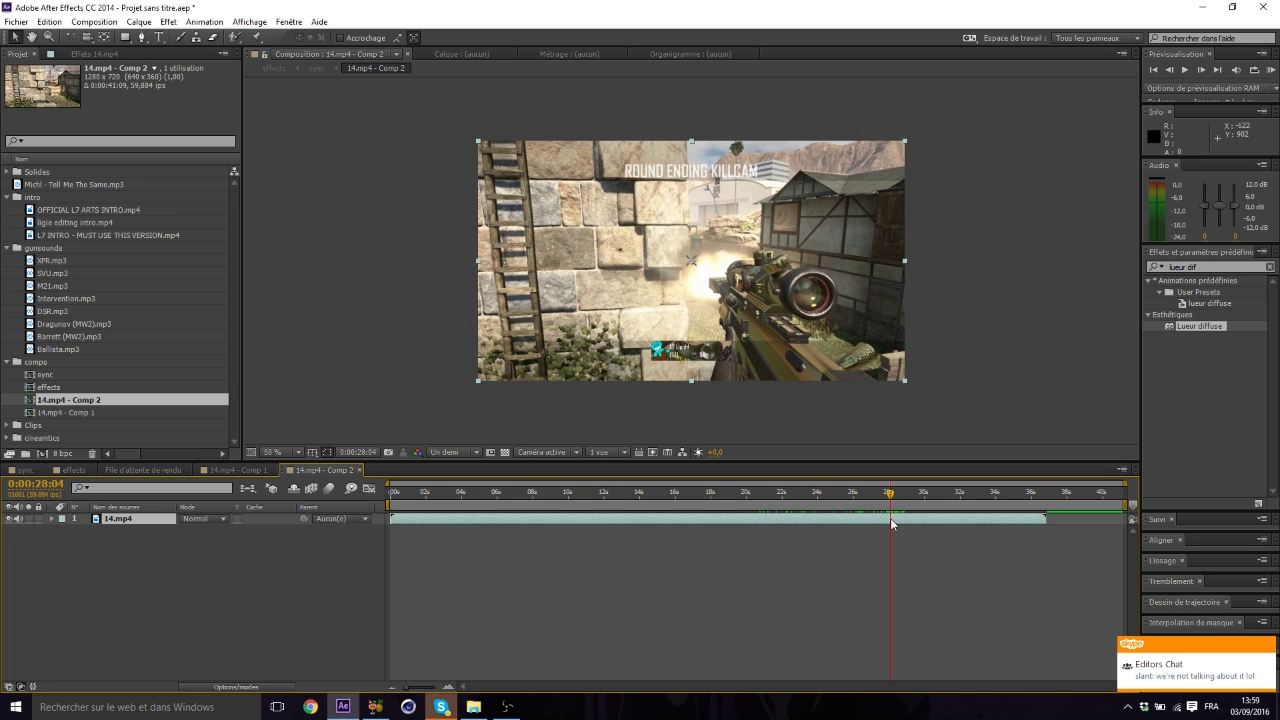
{"action": "key", "text": "ctrl+shift+d"}
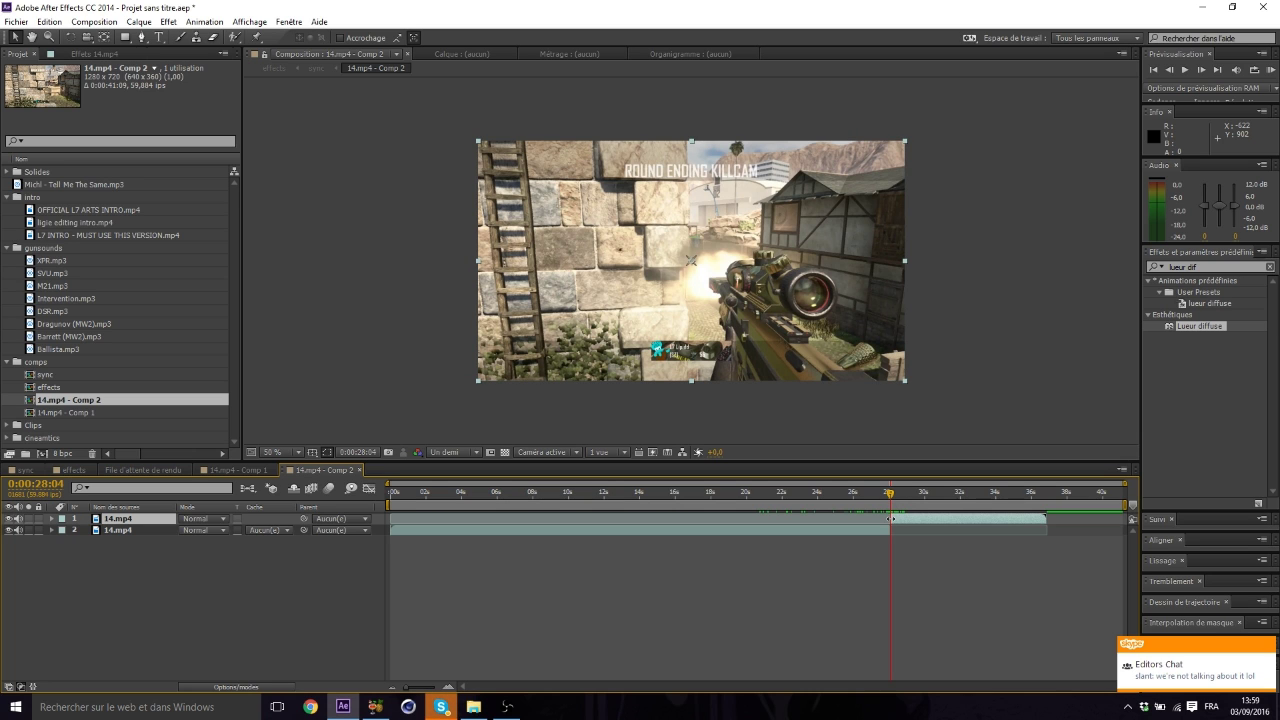
{"action": "left_click", "coordinate": [937, 493]}
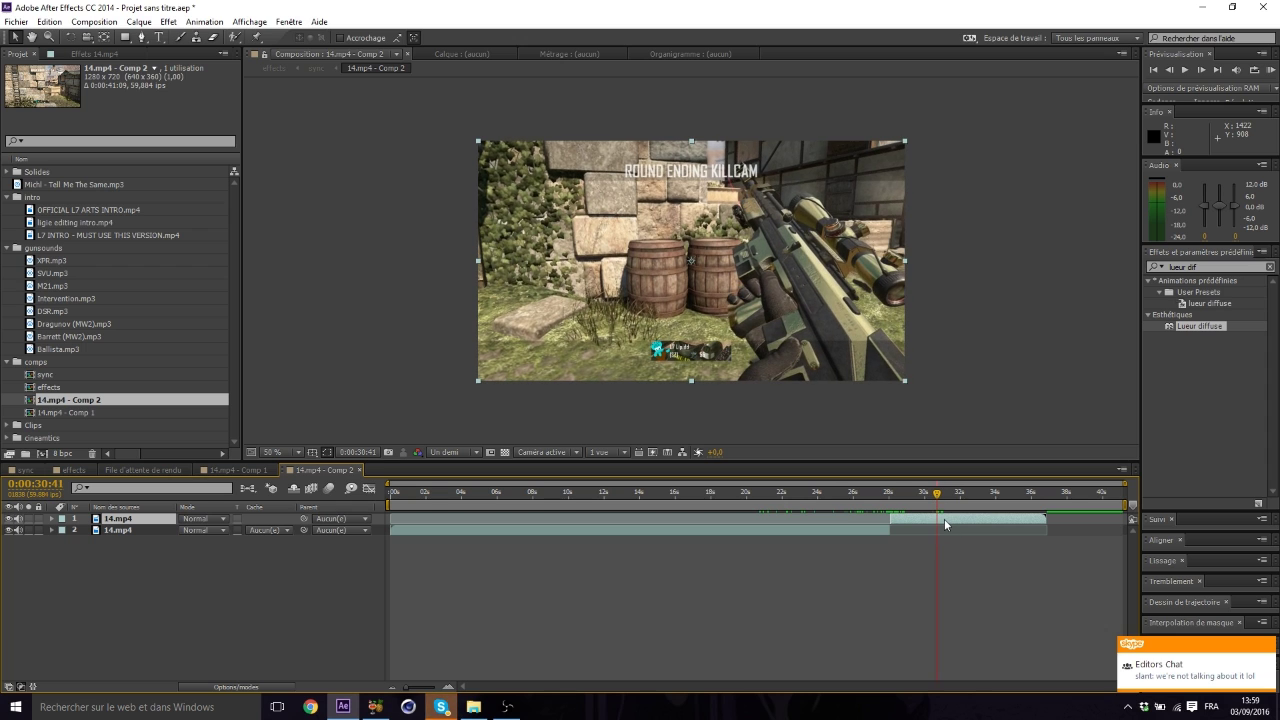
{"action": "key", "text": "ctrl+shift+d"}
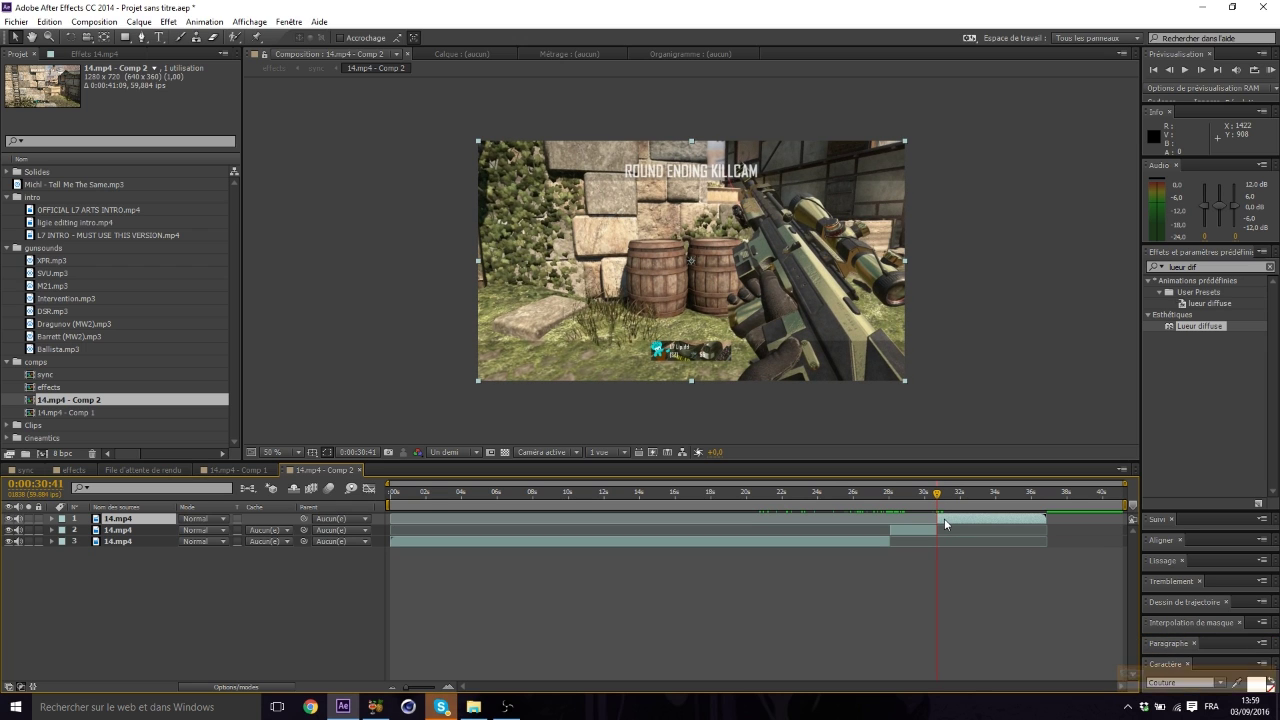
- Open the middle piece, layer 2, in its own Layer viewer at 50%
{"action": "left_click", "coordinate": [898, 531]}
{"action": "left_click", "coordinate": [896, 503], "text": "shift"}
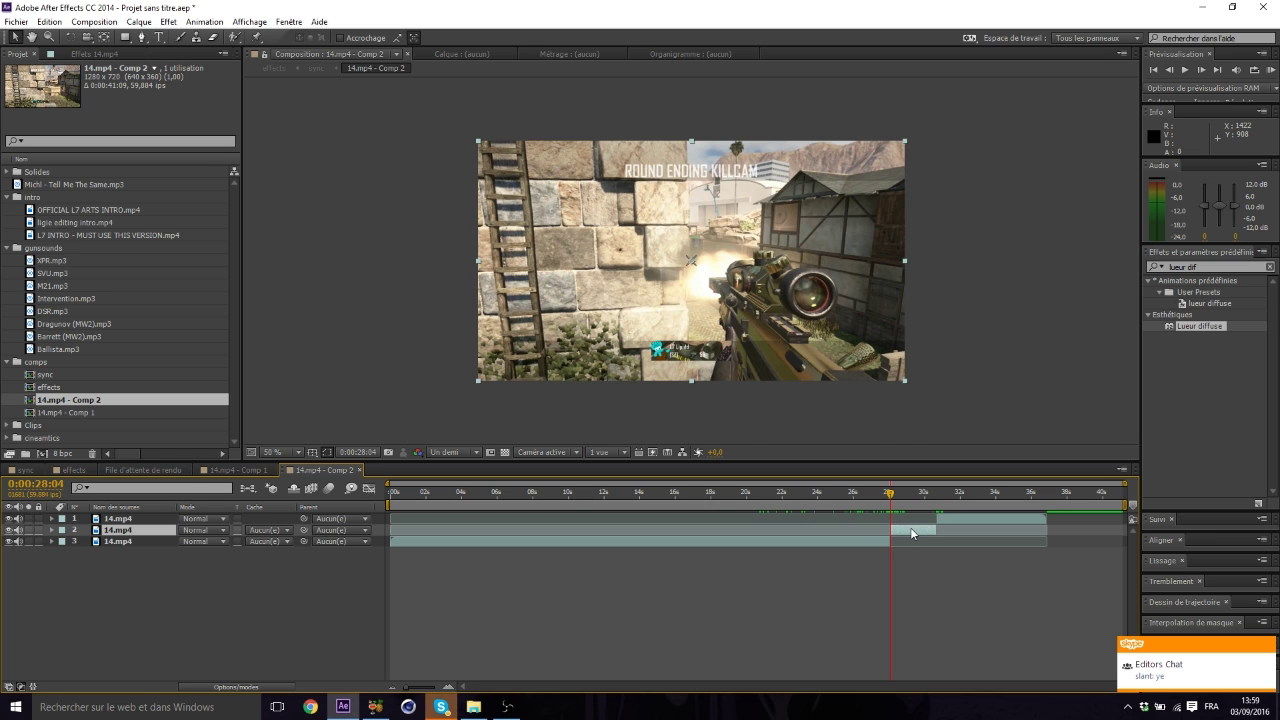
{"action": "double_click", "coordinate": [912, 533]}
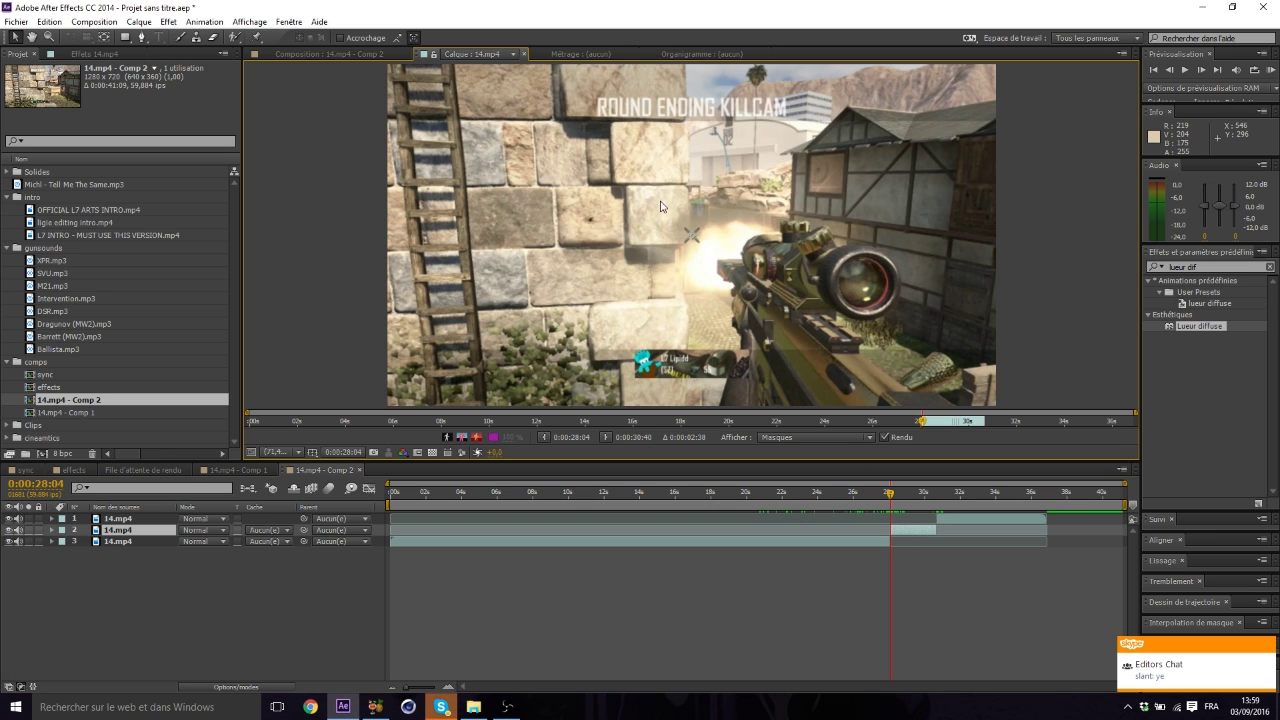
{"action": "key", "text": "comma"}
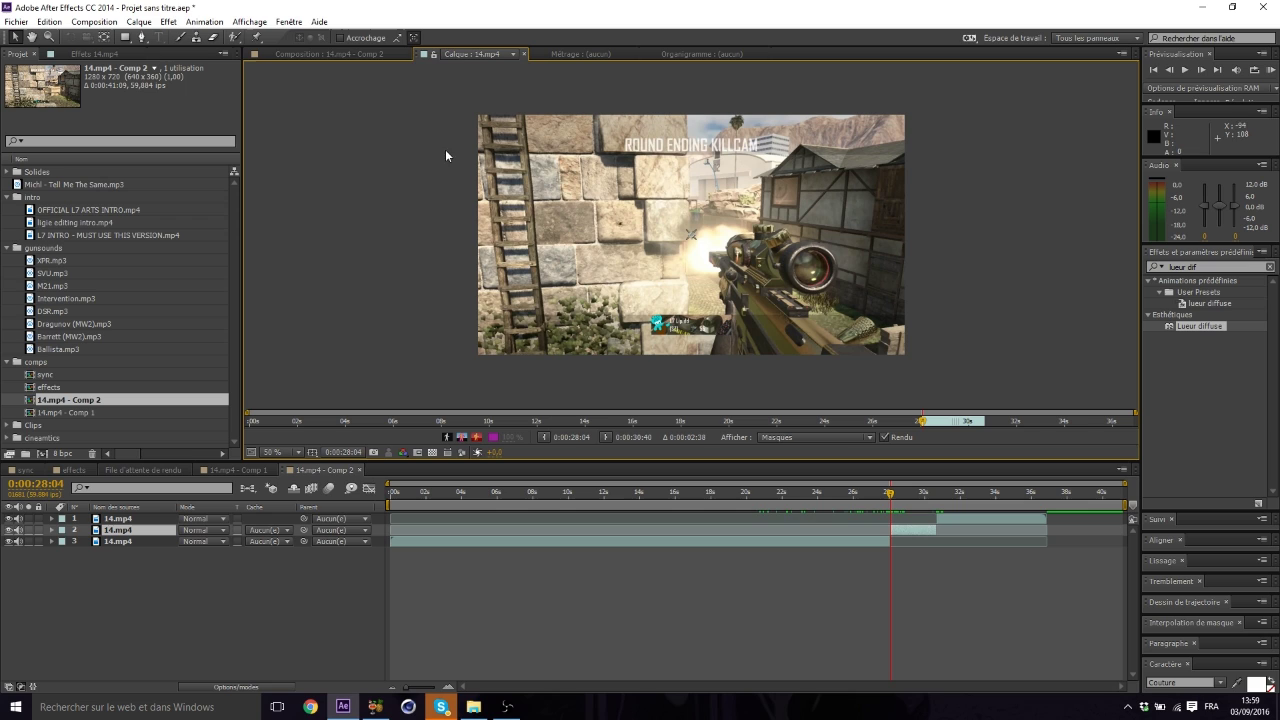
- Roto-brush the rifle and scope as foreground and propagate the outline forward frame by frame
{"action": "left_click", "coordinate": [238, 38]}
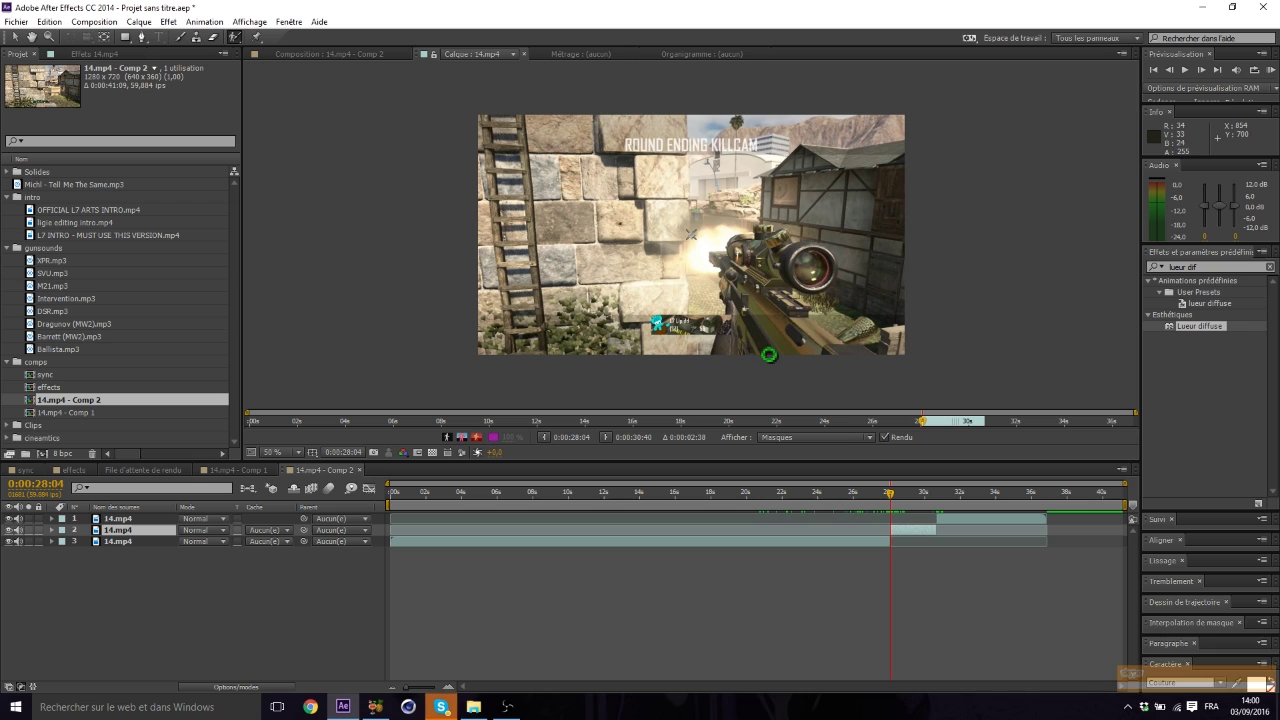
{"action": "mouse_move", "coordinate": [743, 351]}
{"action": "left_mouse_down"}
{"action": "mouse_move", "coordinate": [825, 352]}
{"action": "mouse_move", "coordinate": [745, 341]}
{"action": "left_mouse_up"}
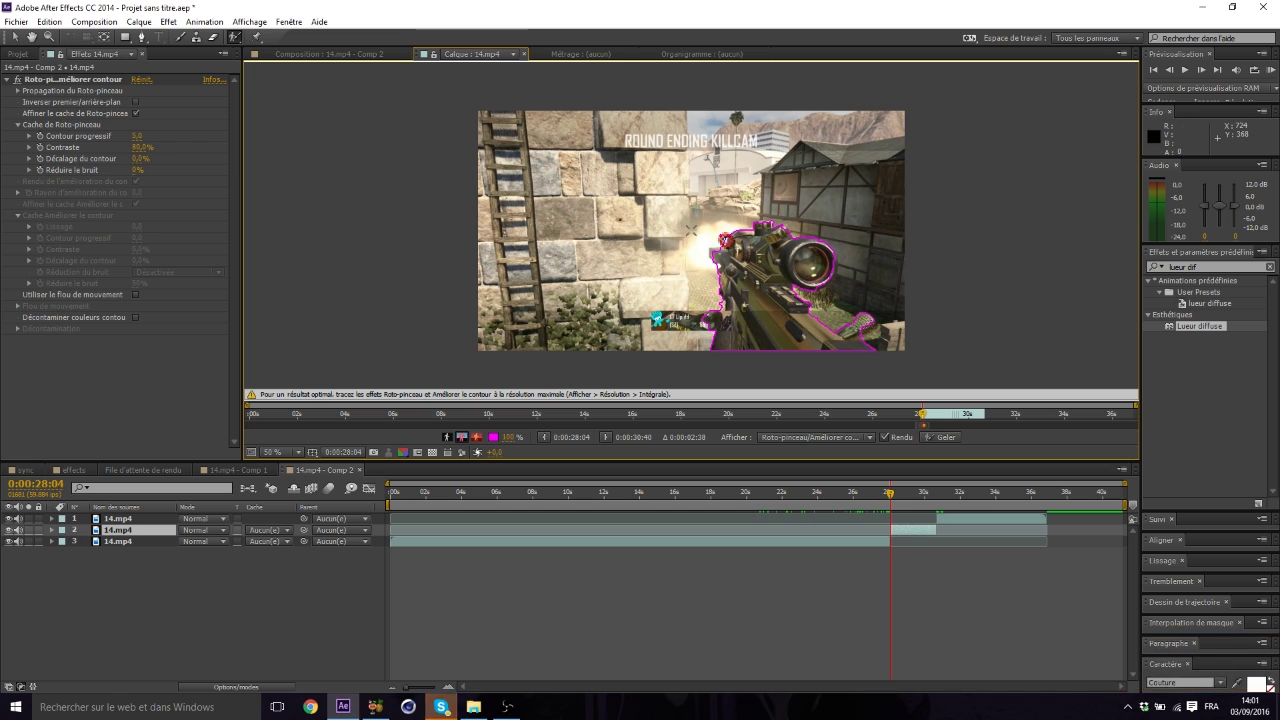
{"action": "left_click_drag", "start_coordinate": [824, 276], "coordinate": [830, 250]}
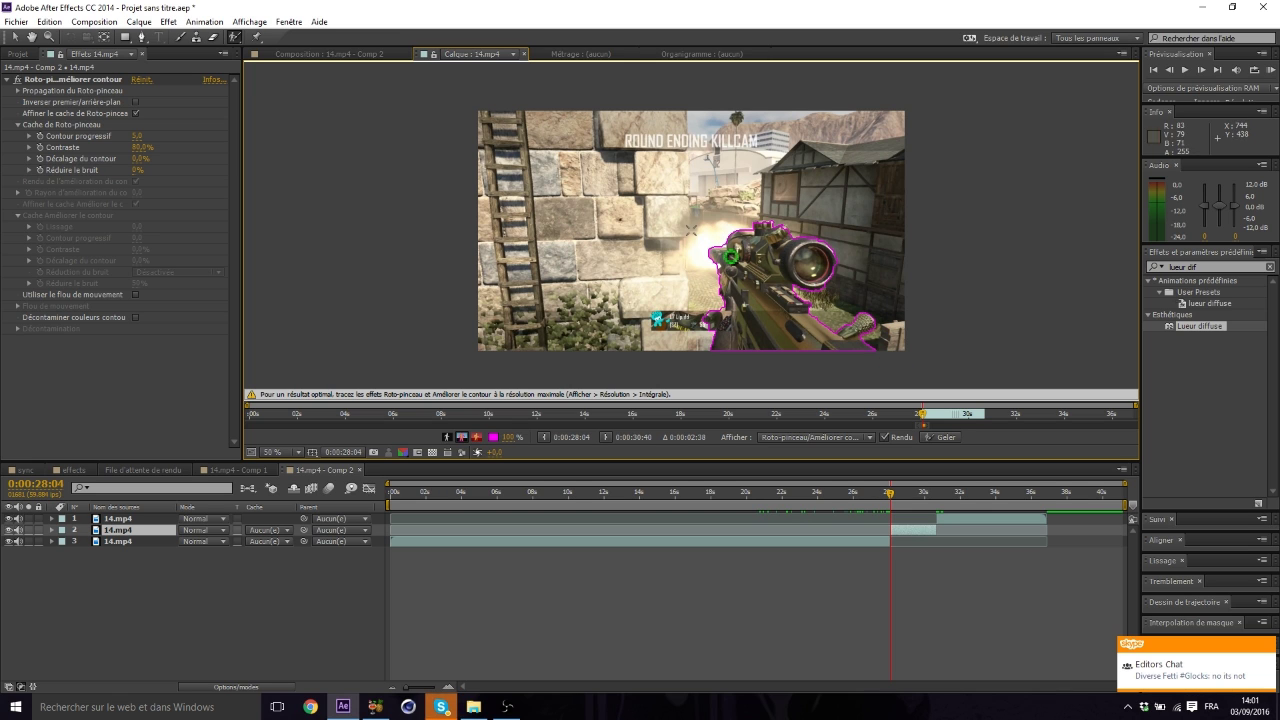
{"action": "key", "text": "shift+Page_Down"}
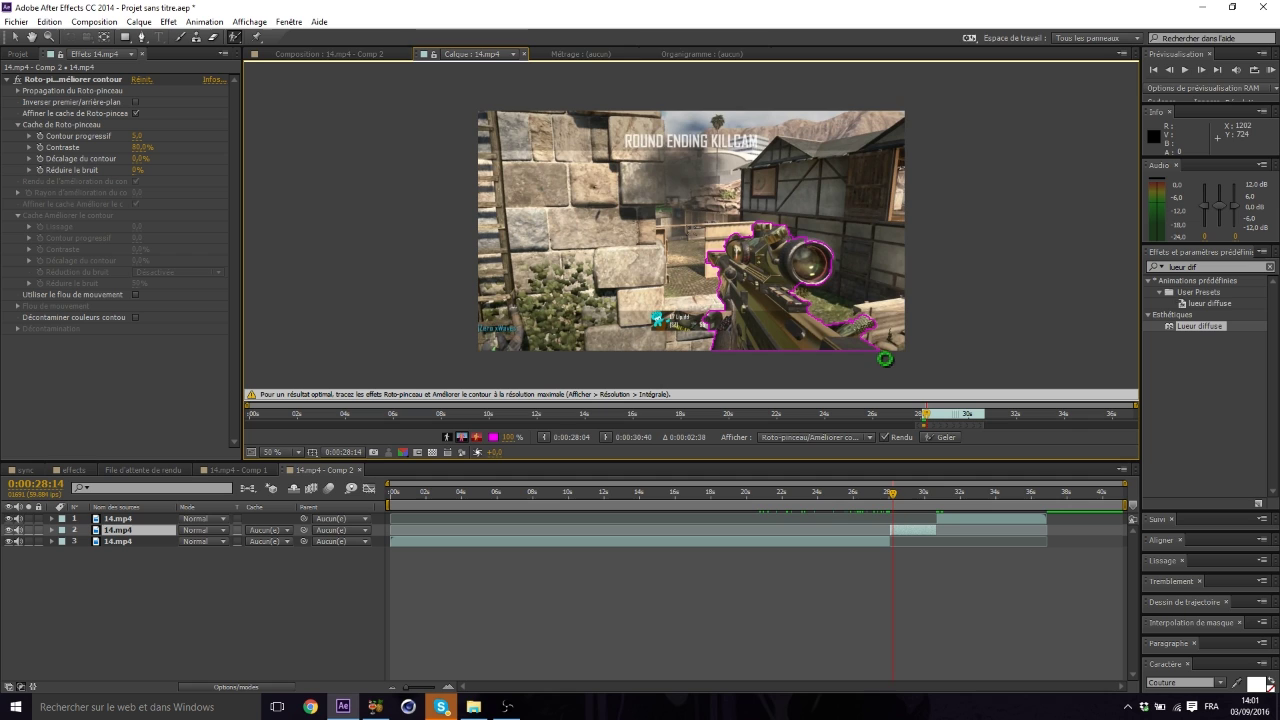
{"action": "key", "text": "shift+Page_Down"}
{"action": "key", "text": "Page_Down"}
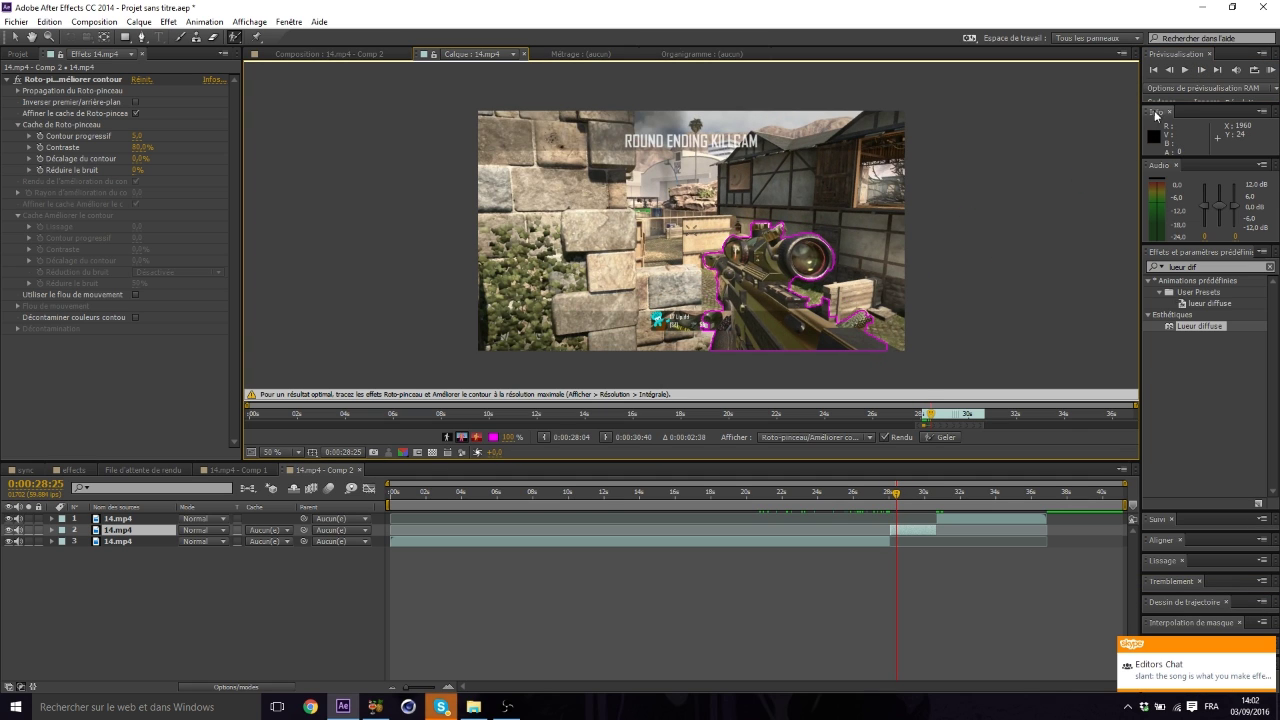
{"action": "key", "text": "shift+Page_Down"}
{"action": "key", "text": "shift+Page_Down"}
{"action": "key", "text": "shift+Page_Down"}
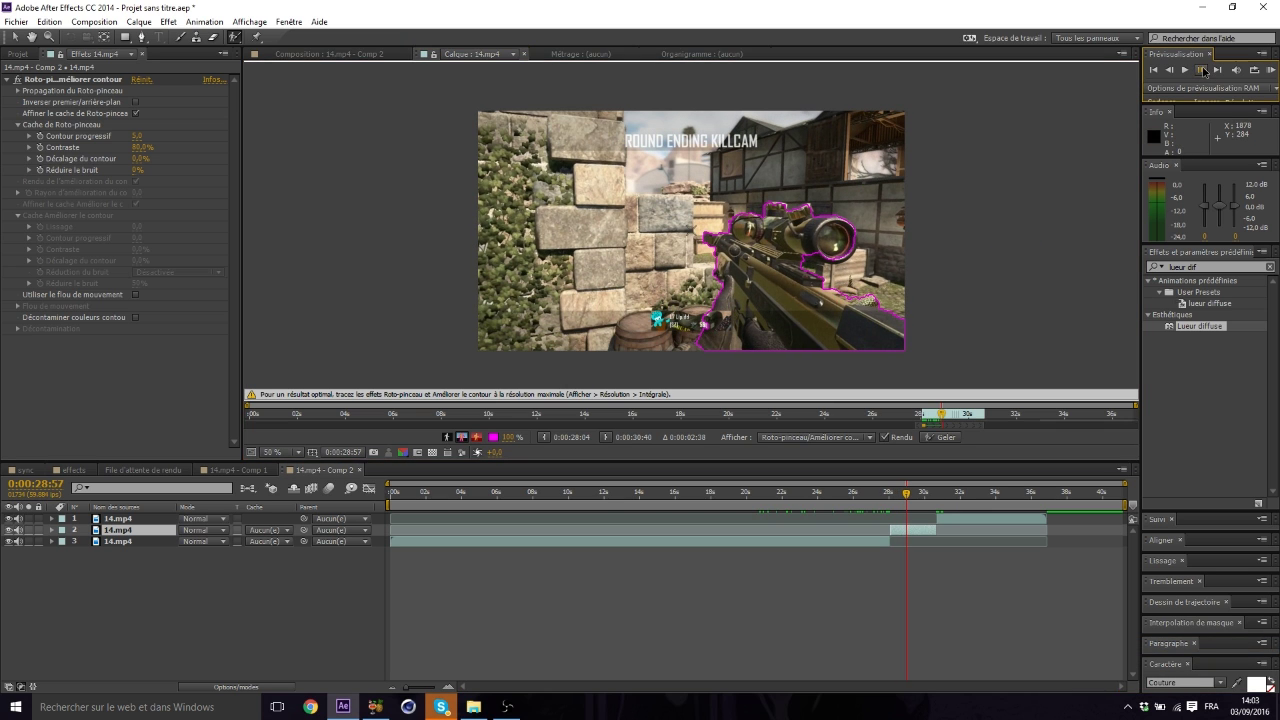
{"action": "key", "text": "shift+Page_Down"}
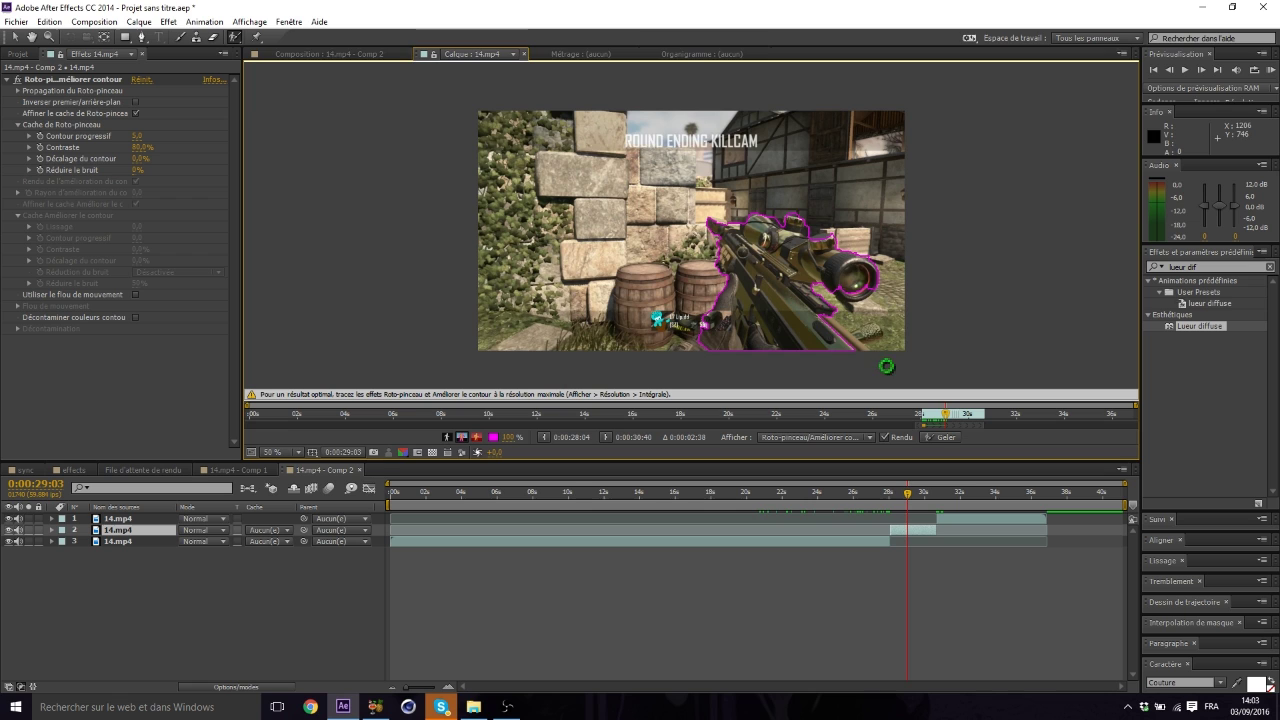
{"action": "key", "text": "shift+Page_Down"}
{"action": "key", "text": "shift+Page_Down"}
{"action": "key", "text": "shift+Page_Down"}
{"action": "key", "text": "shift+Page_Down"}
{"action": "key", "text": "shift+Page_Down"}
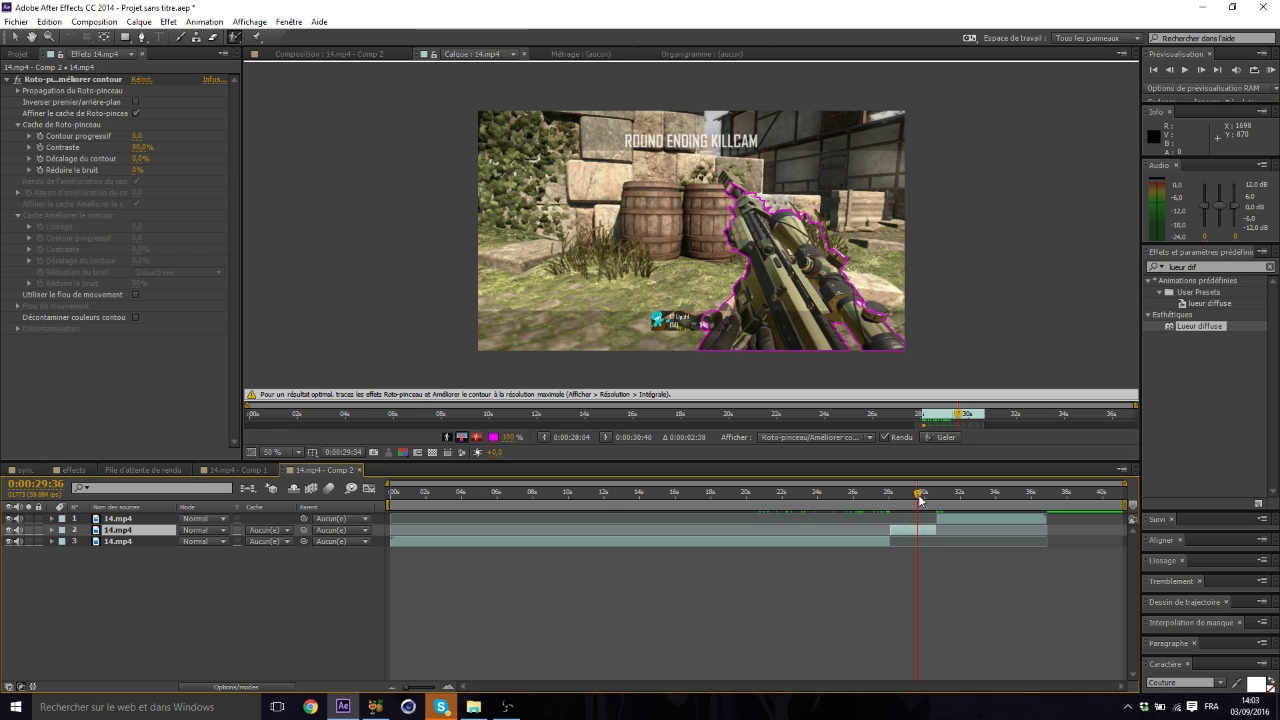
- End layer 2 at 0:00:29:53 and review the rifle outline across the clip
{"action": "key", "text": "alt+]"}
{"action": "key", "text": "i"}
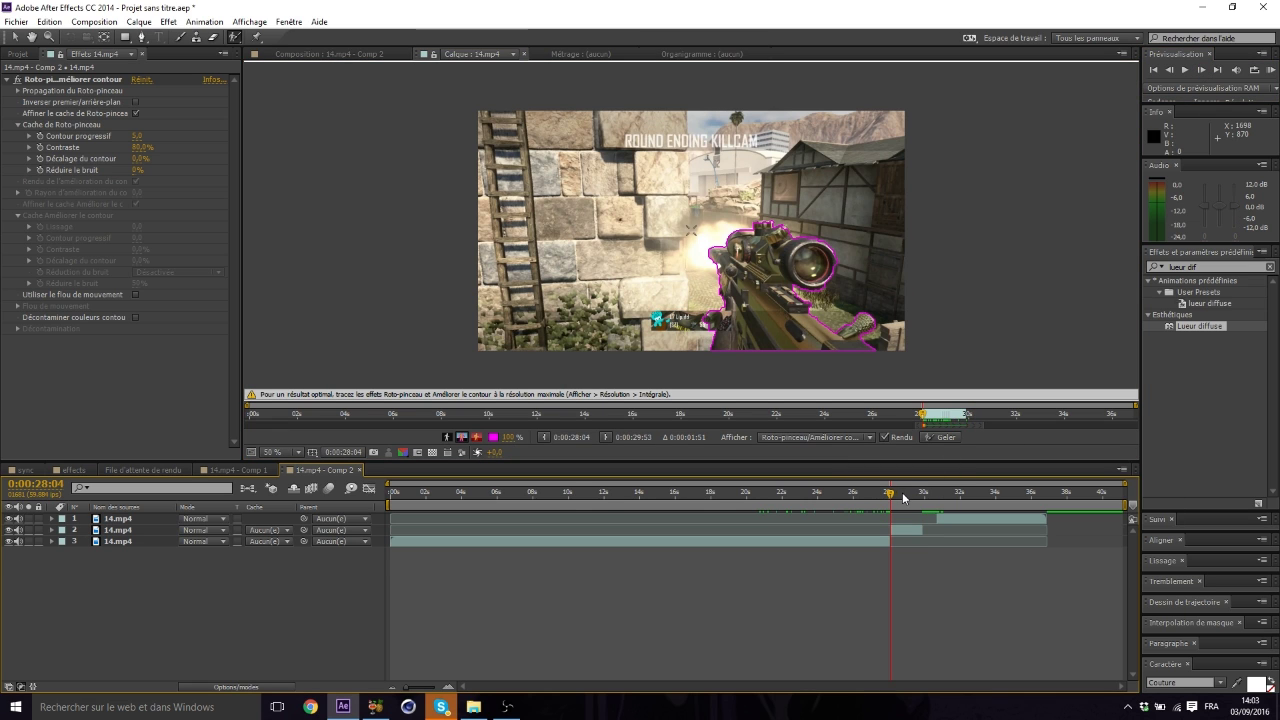
{"action": "left_click", "coordinate": [905, 534]}
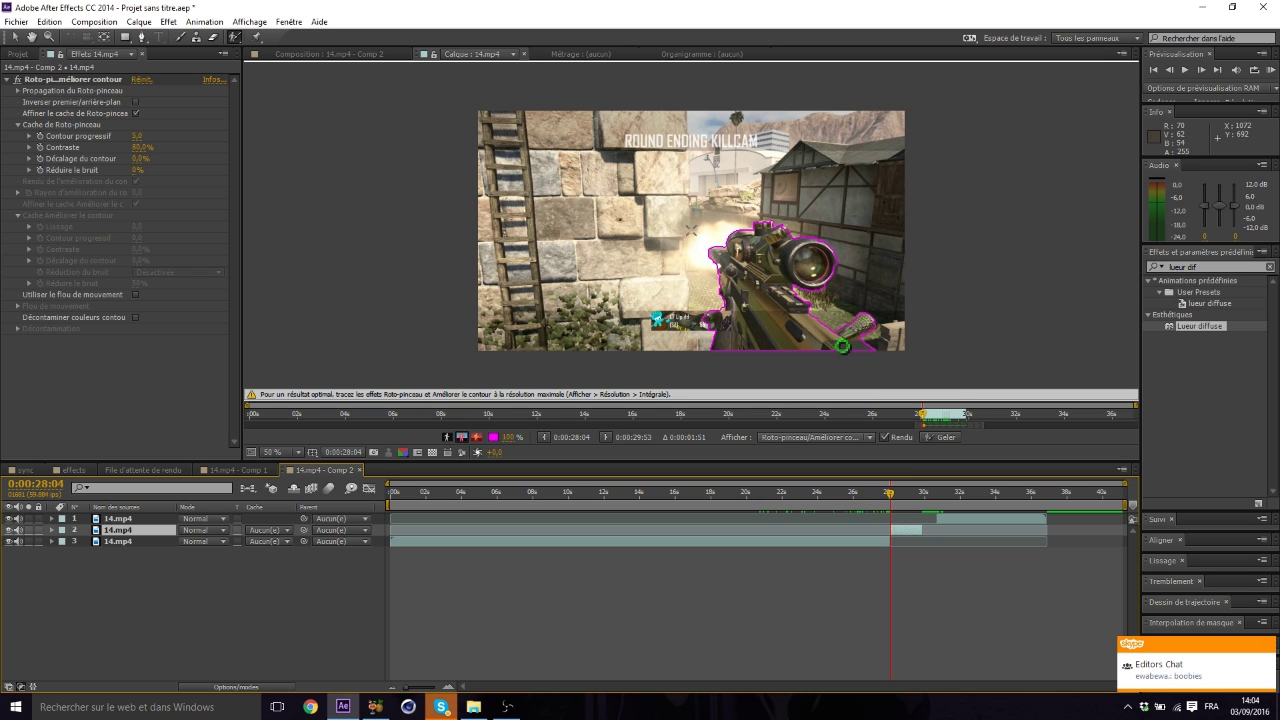
{"action": "mouse_move", "coordinate": [895, 494]}
{"action": "left_mouse_down"}
{"action": "mouse_move", "coordinate": [907, 500]}
{"action": "mouse_move", "coordinate": [892, 500]}
{"action": "left_mouse_up"}
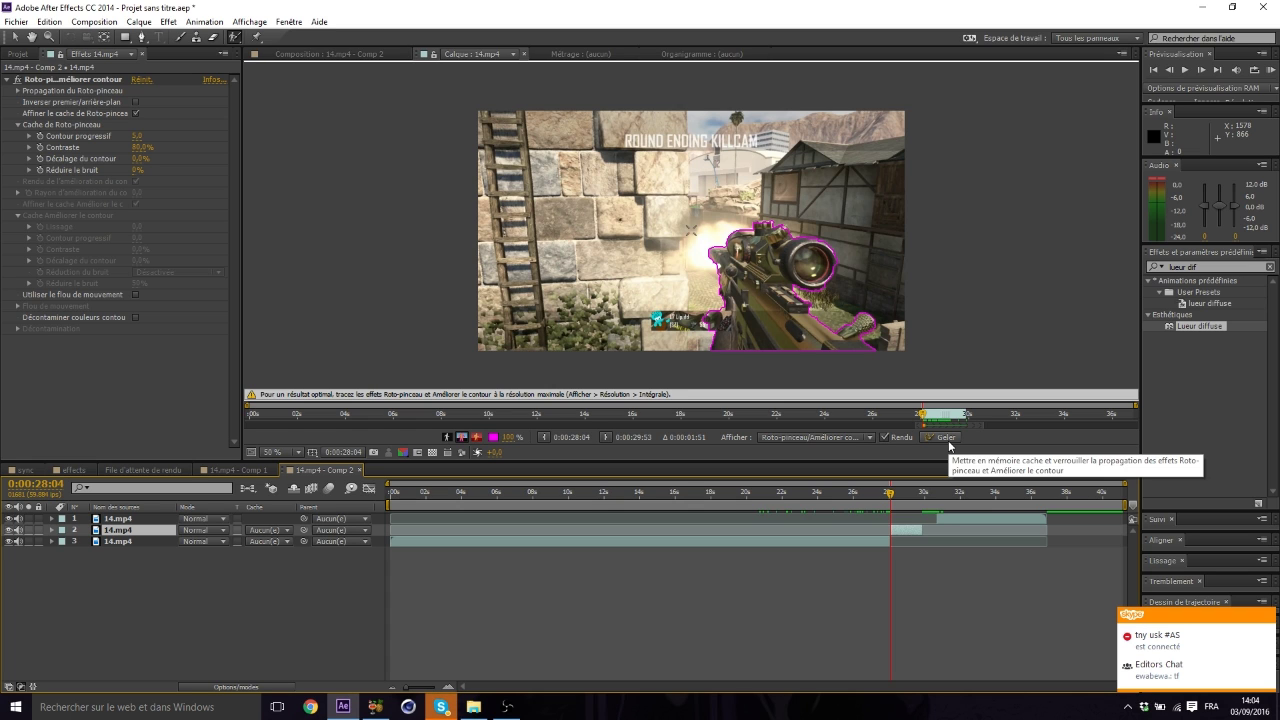
- Freeze layer 2's Roto Brush and preview the isolated rifle on black in Comp 2
{"action": "left_click", "coordinate": [942, 438]}
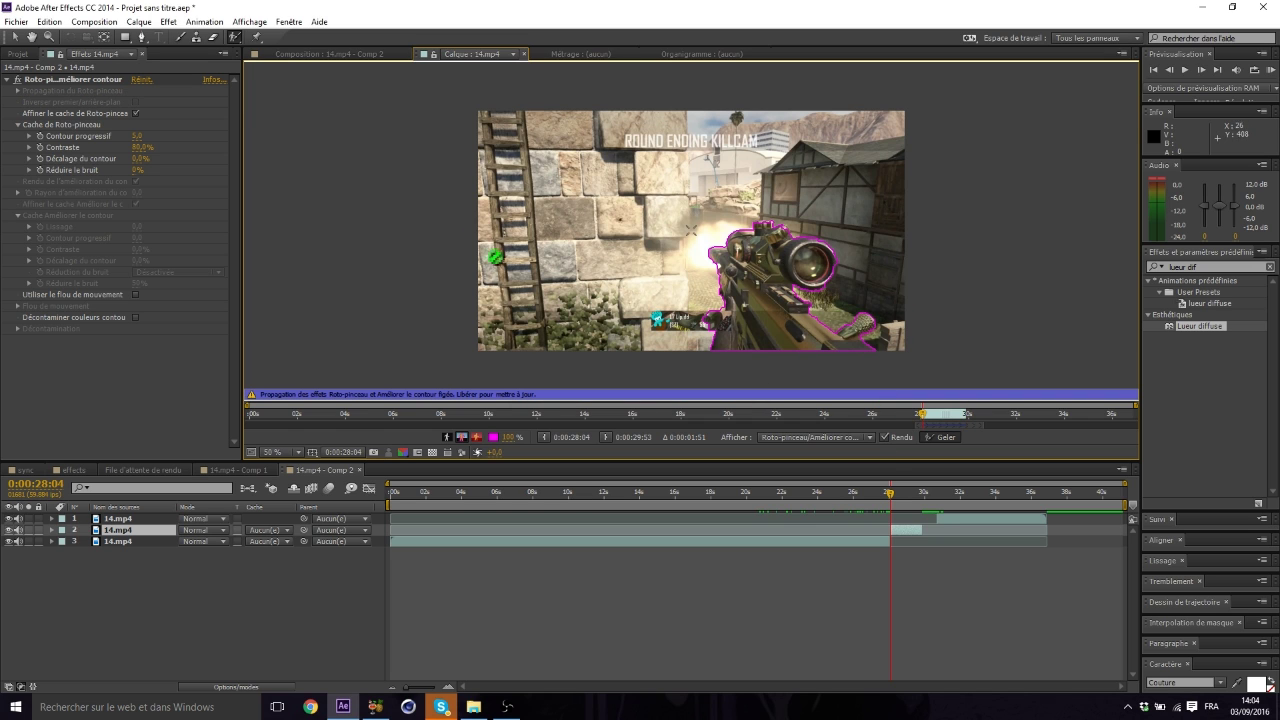
{"action": "left_click", "coordinate": [322, 55]}
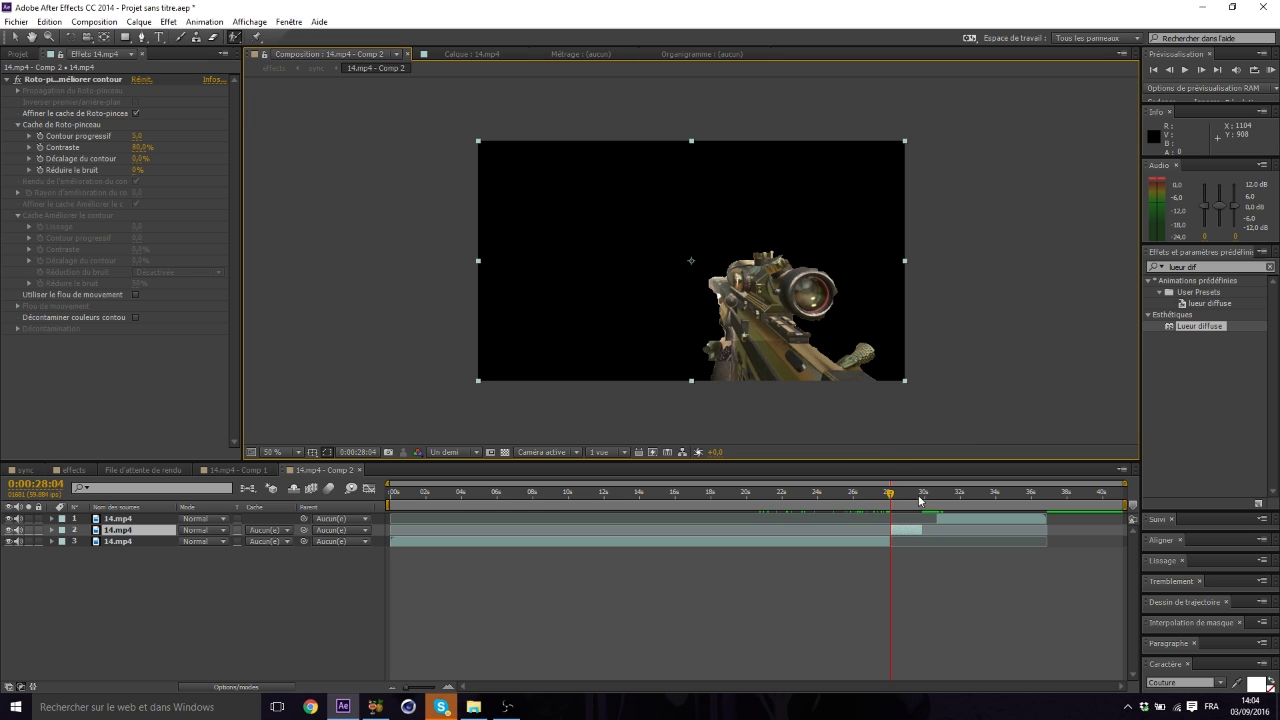
{"action": "left_click_drag", "start_coordinate": [901, 508], "coordinate": [907, 520]}
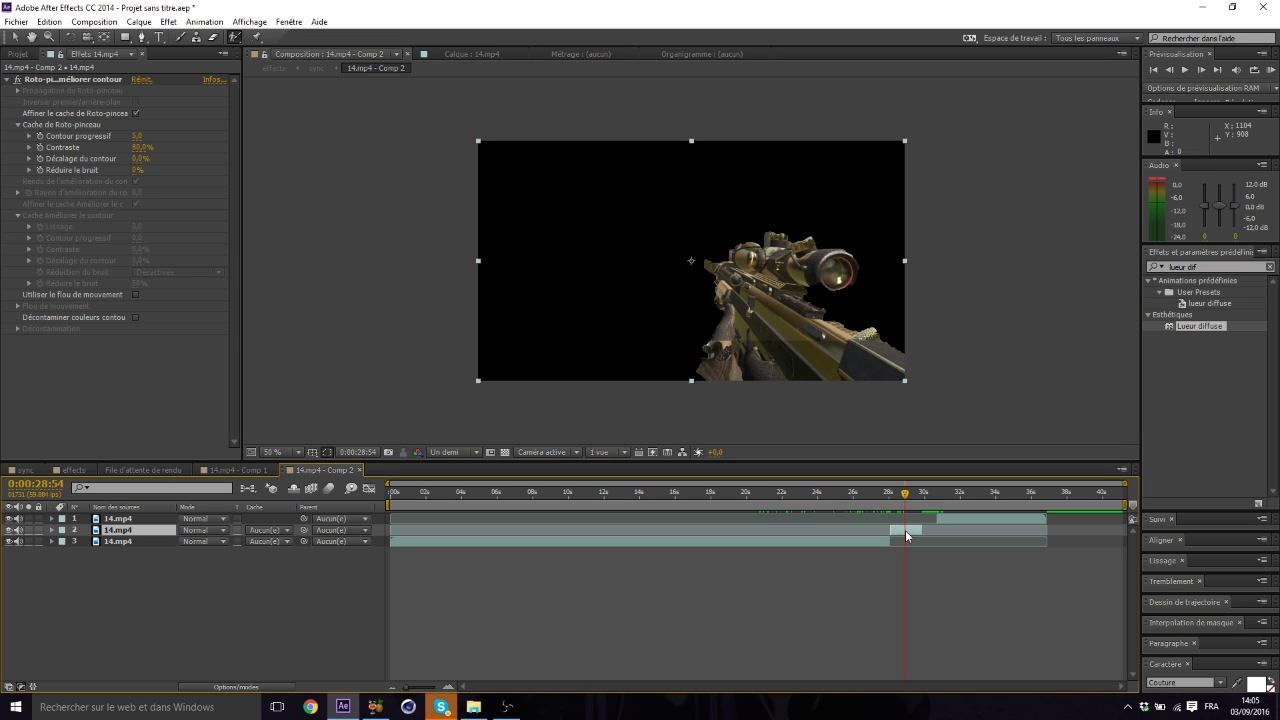
{"action": "mouse_move", "coordinate": [906, 494]}
{"action": "left_mouse_down"}
{"action": "mouse_move", "coordinate": [887, 500]}
{"action": "mouse_move", "coordinate": [905, 503]}
{"action": "left_mouse_up"}
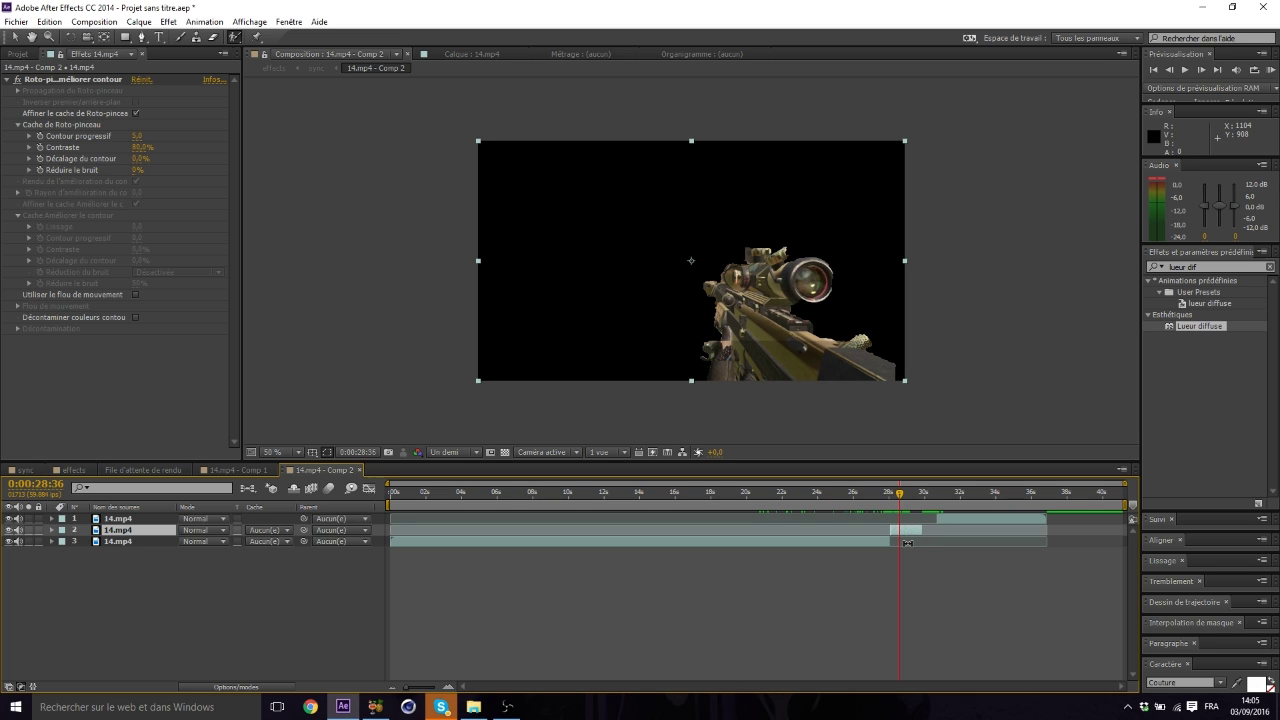
- Duplicate layer 2 and delete the Roto Brush effect from the copy
{"action": "key", "text": "ctrl+d"}
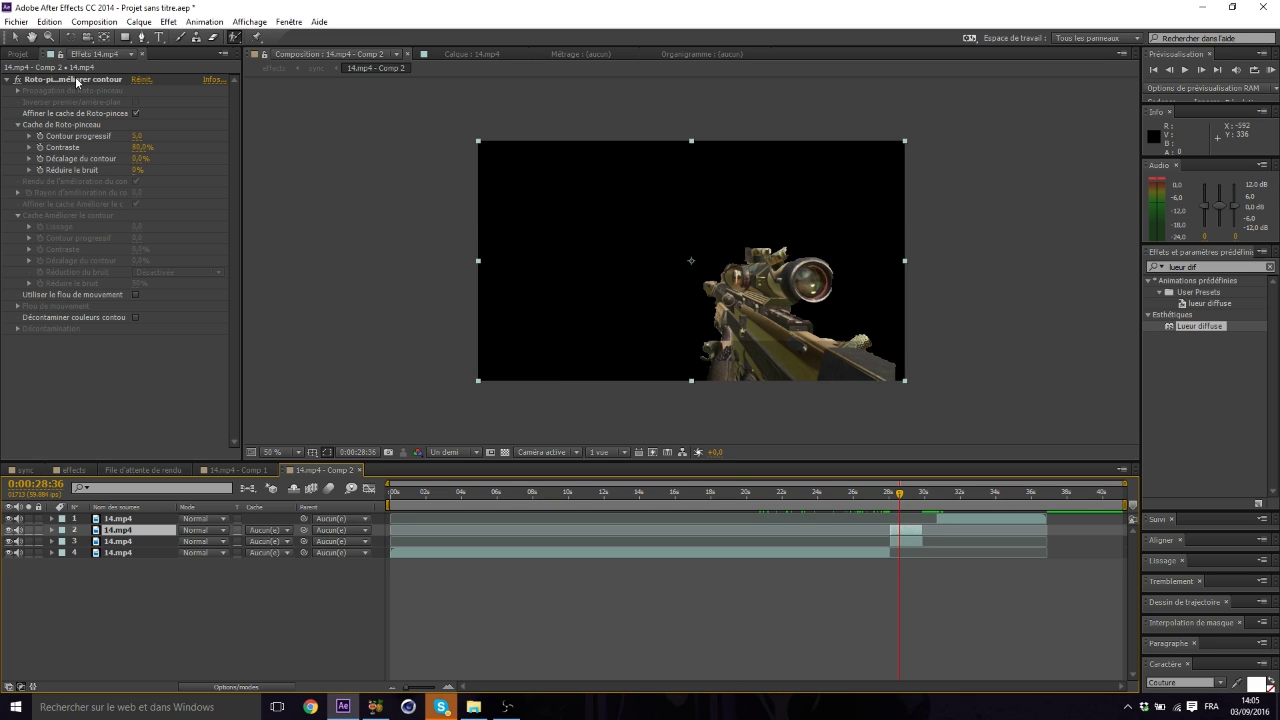
{"action": "left_click", "coordinate": [76, 80]}
{"action": "key", "text": "Delete"}
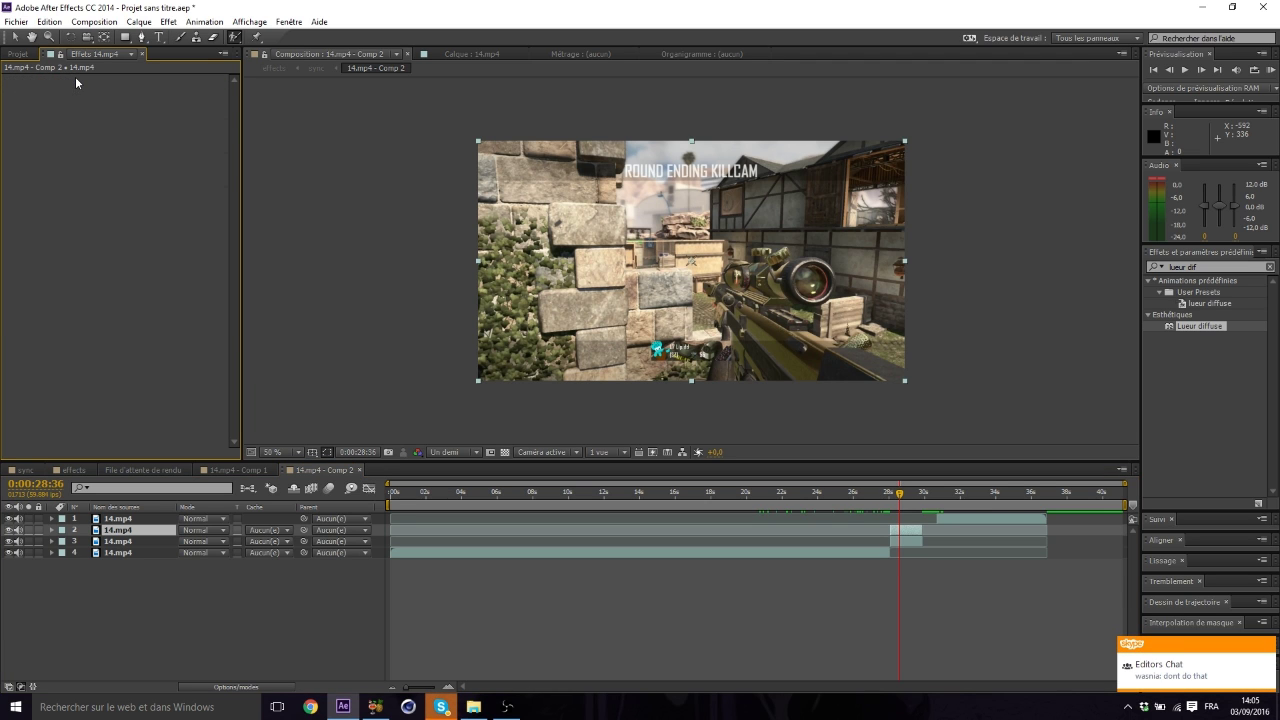
- Search Effects & Presets for 'meill' and pick the 'flou meilleur' preset
{"action": "left_click", "coordinate": [1211, 267]}
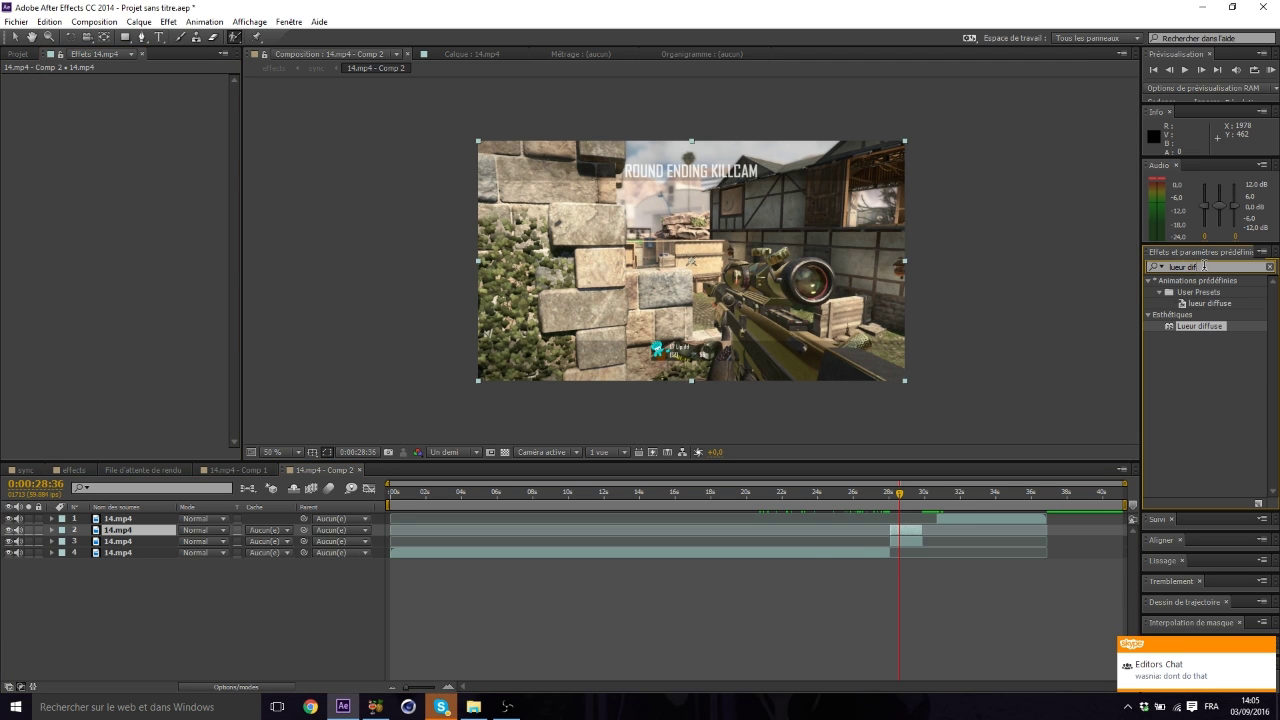
{"action": "type", "text": "flou"}
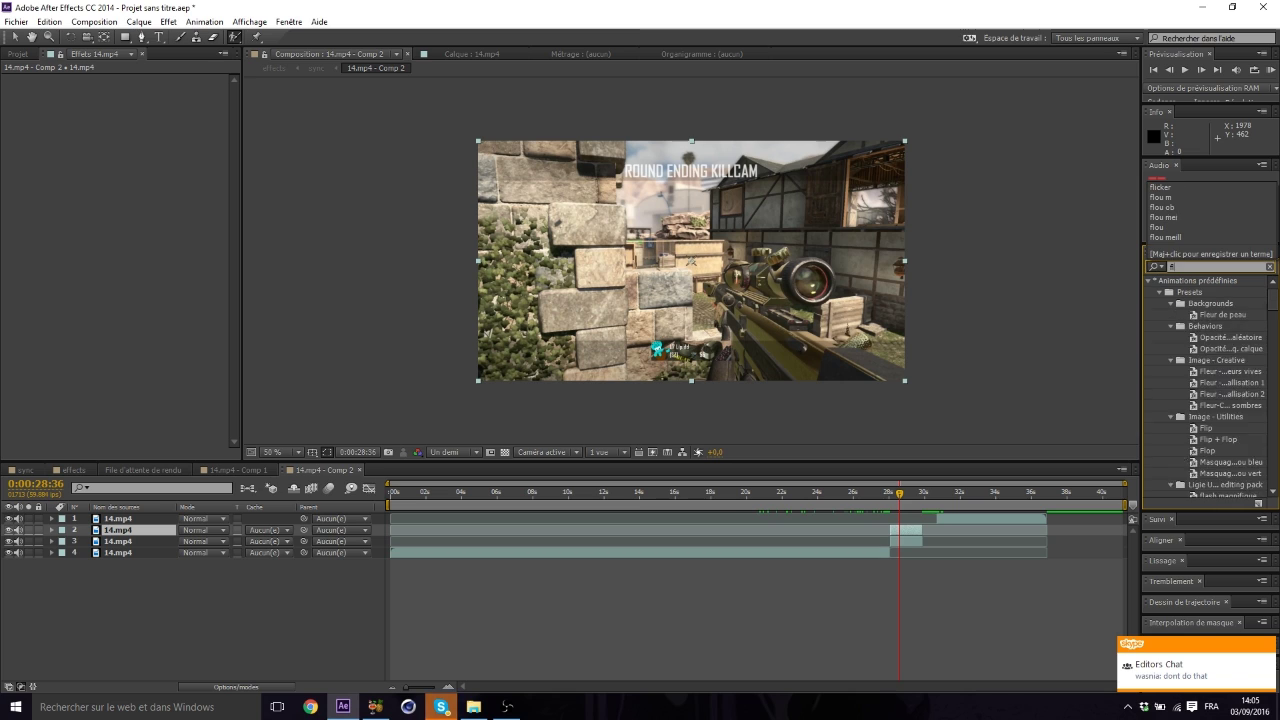
{"action": "type", "text": " ob"}
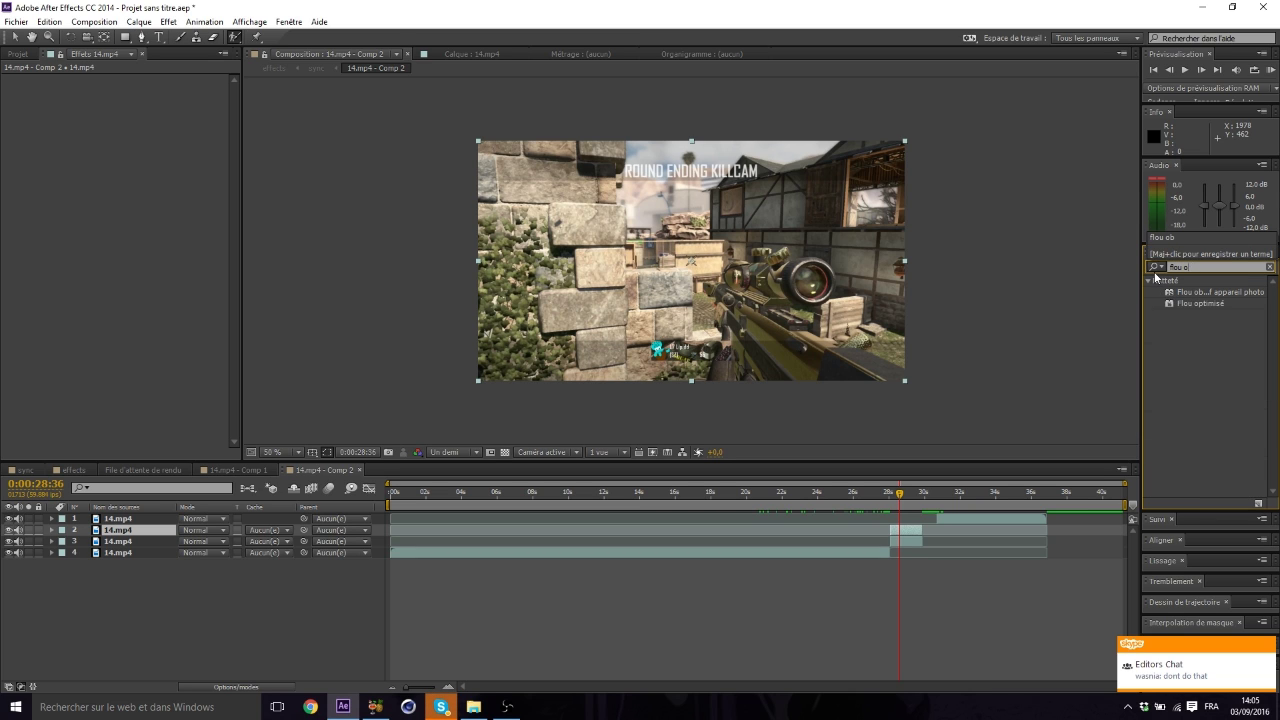
{"action": "key", "text": "BackSpace"}
{"action": "key", "text": "BackSpace"}
{"action": "key", "text": "BackSpace"}
{"action": "key", "text": "BackSpace"}
{"action": "key", "text": "BackSpace"}
{"action": "key", "text": "BackSpace"}
{"action": "type", "text": "mei"}
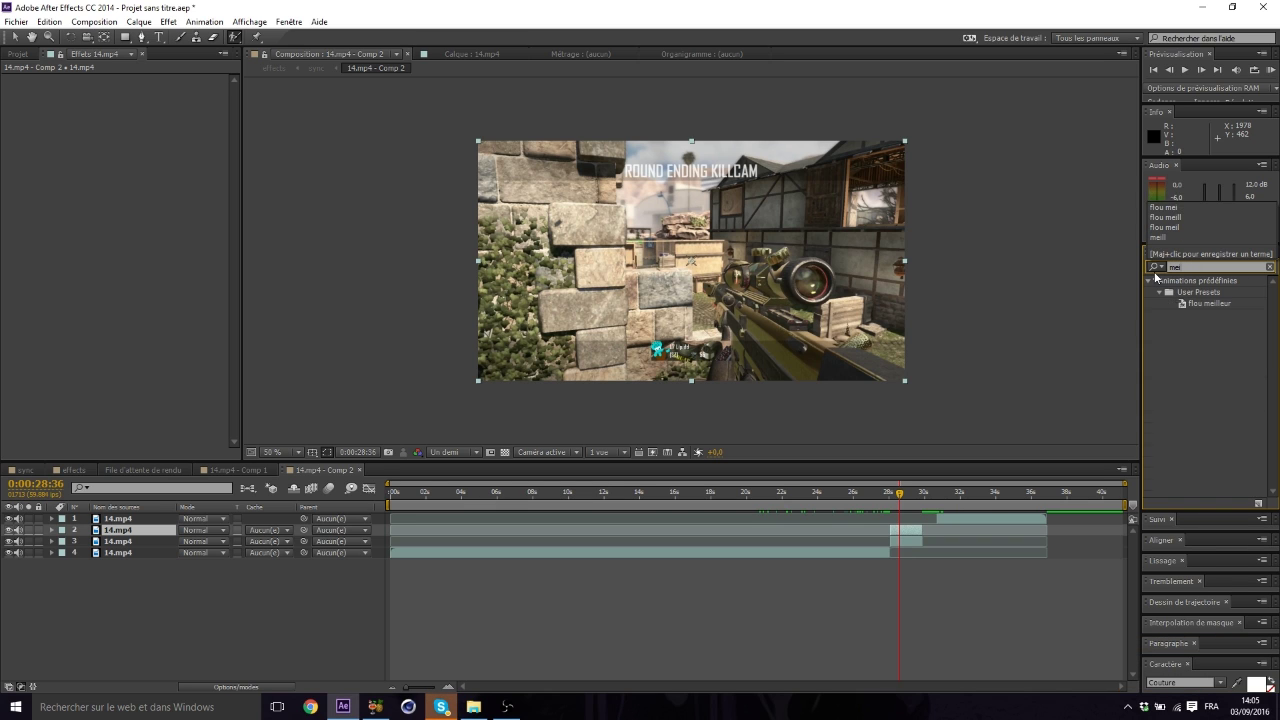
{"action": "type", "text": "ll"}
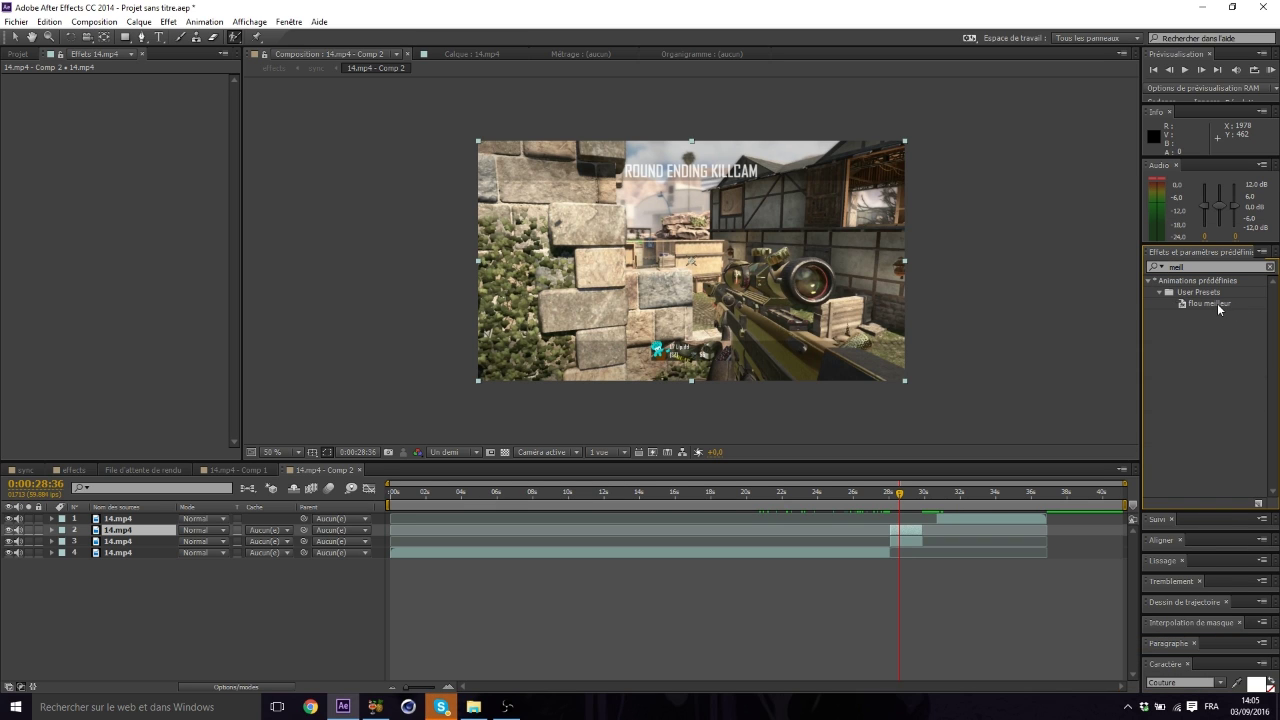
{"action": "left_click", "coordinate": [1217, 303]}
- Apply 'flou meilleur' to layer 3 and preview the blurred background around 0:00:28:45
{"action": "double_click", "coordinate": [1217, 303]}
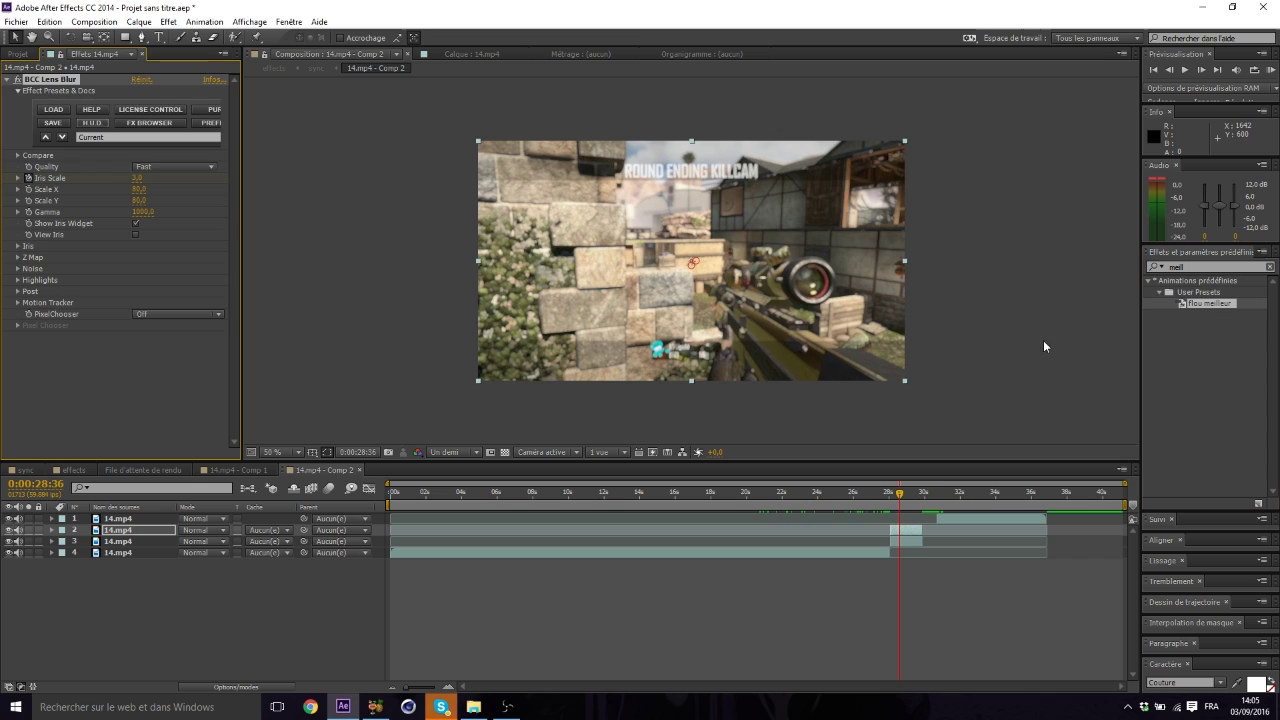
{"action": "left_click", "coordinate": [147, 529]}
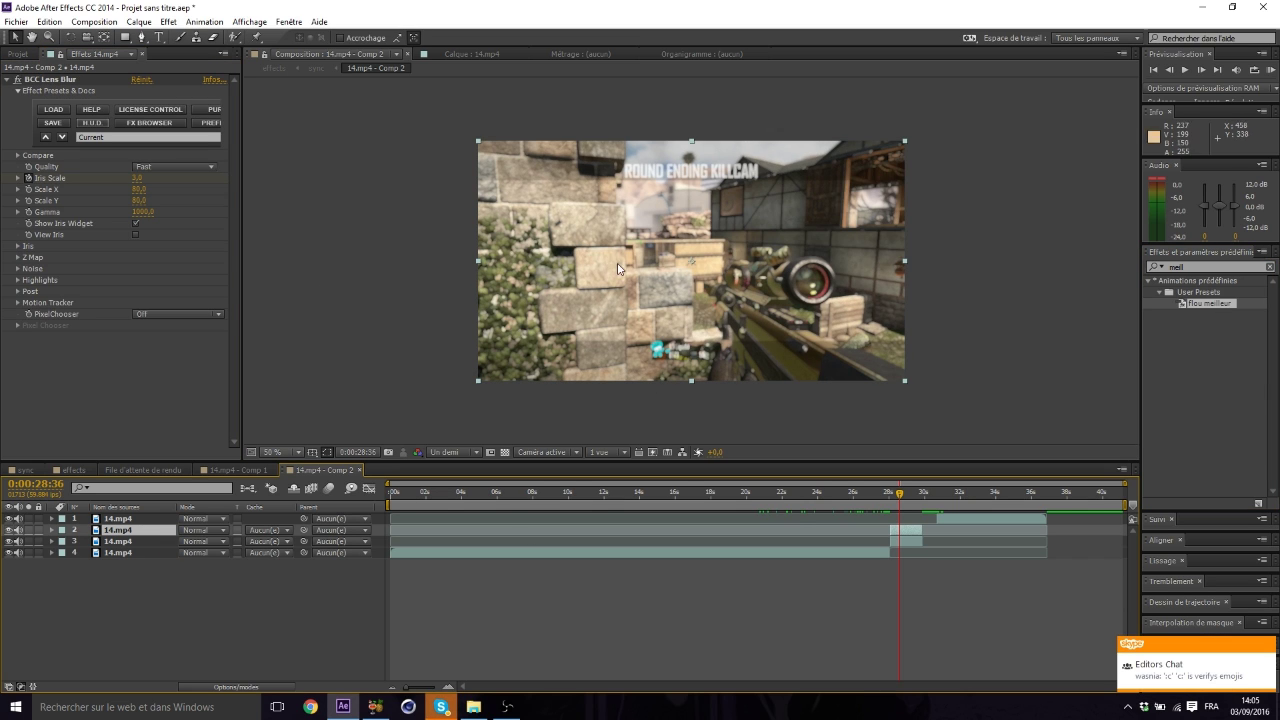
{"action": "left_click", "coordinate": [135, 541]}
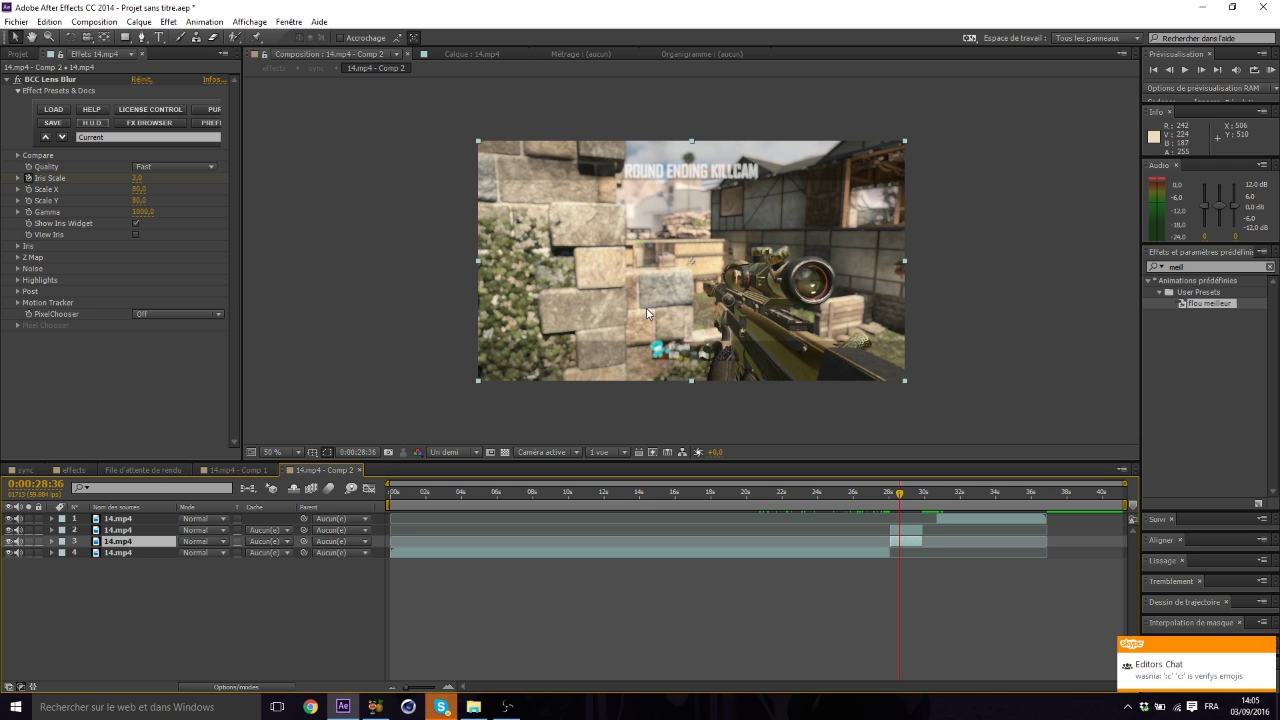
{"action": "left_click", "coordinate": [904, 494]}
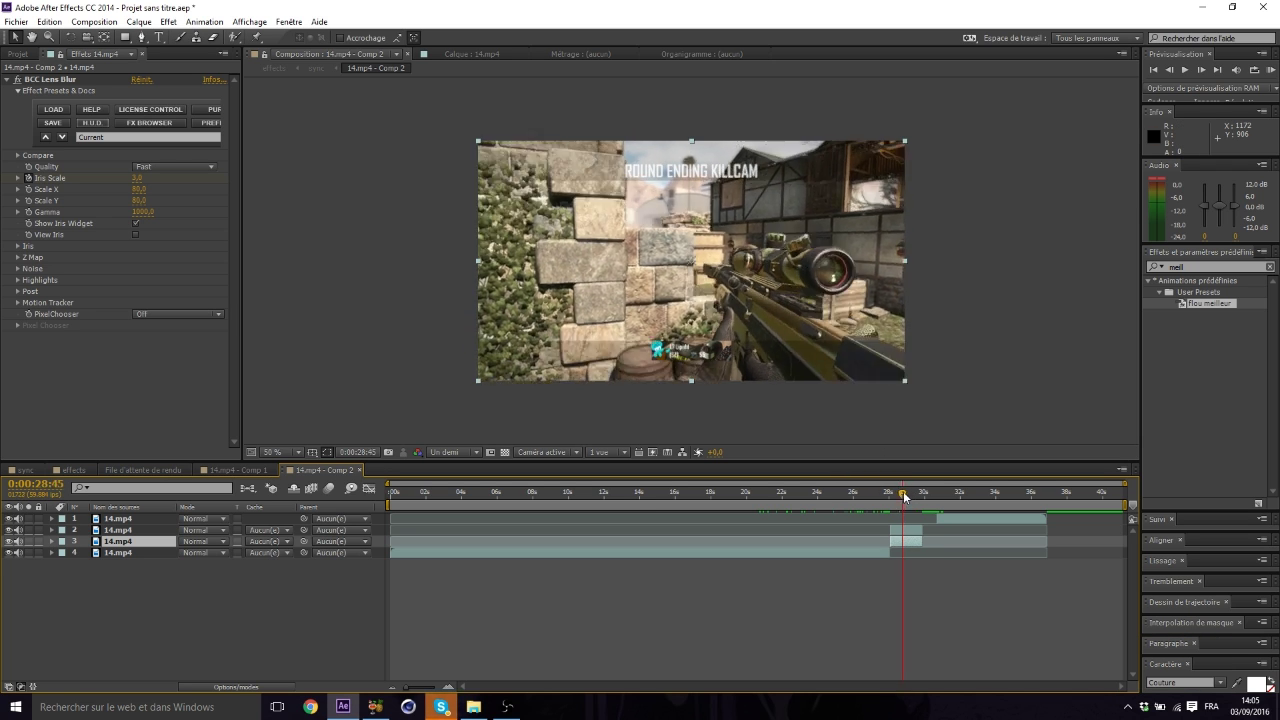
{"action": "left_click_drag", "start_coordinate": [904, 494], "coordinate": [903, 494]}
- Set BCC Lens Blur's Iris Scale to 4,0, leaving PixelChooser off, and preview from 0:00:28:07
{"action": "left_click", "coordinate": [104, 180]}
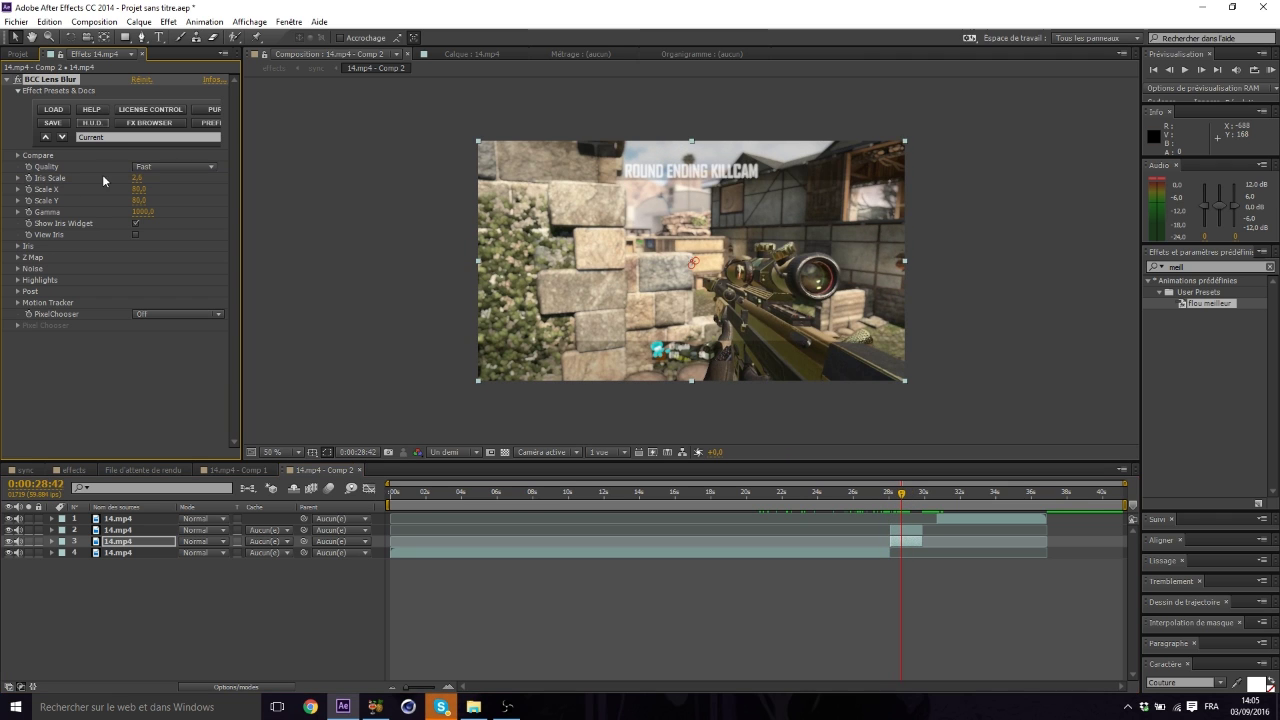
{"action": "left_click", "coordinate": [137, 180]}
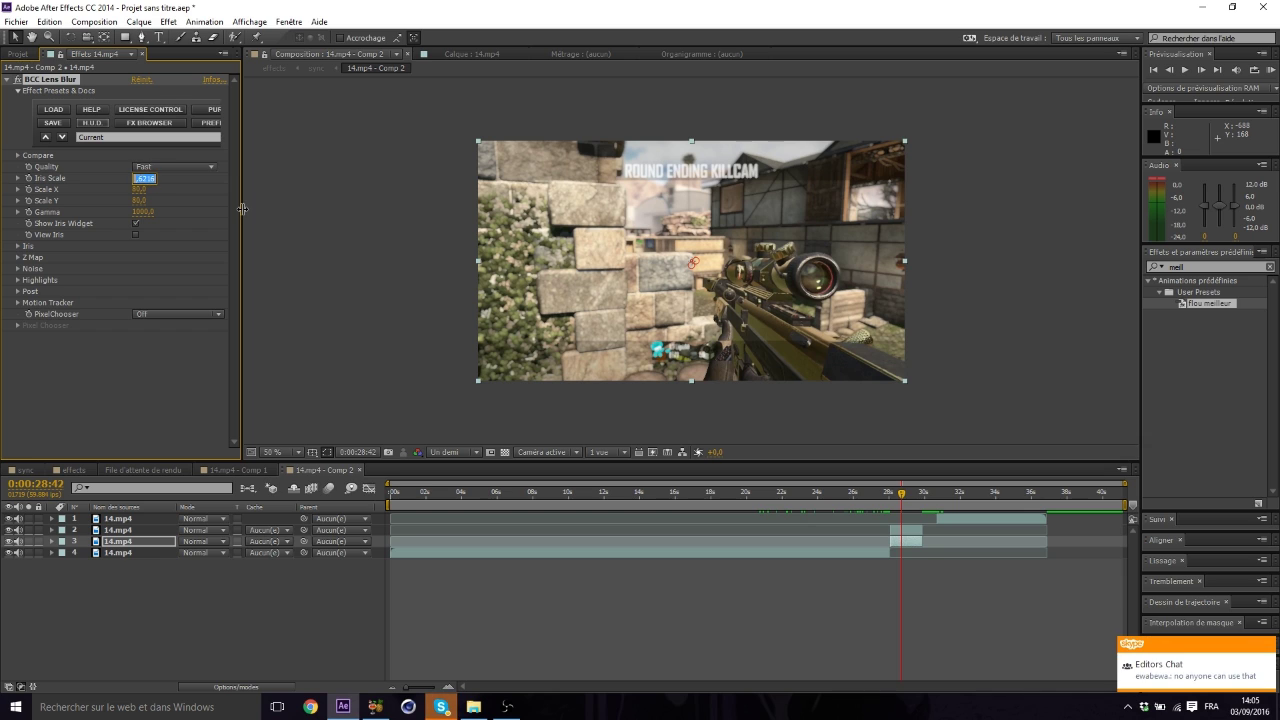
{"action": "left_click", "coordinate": [152, 374]}
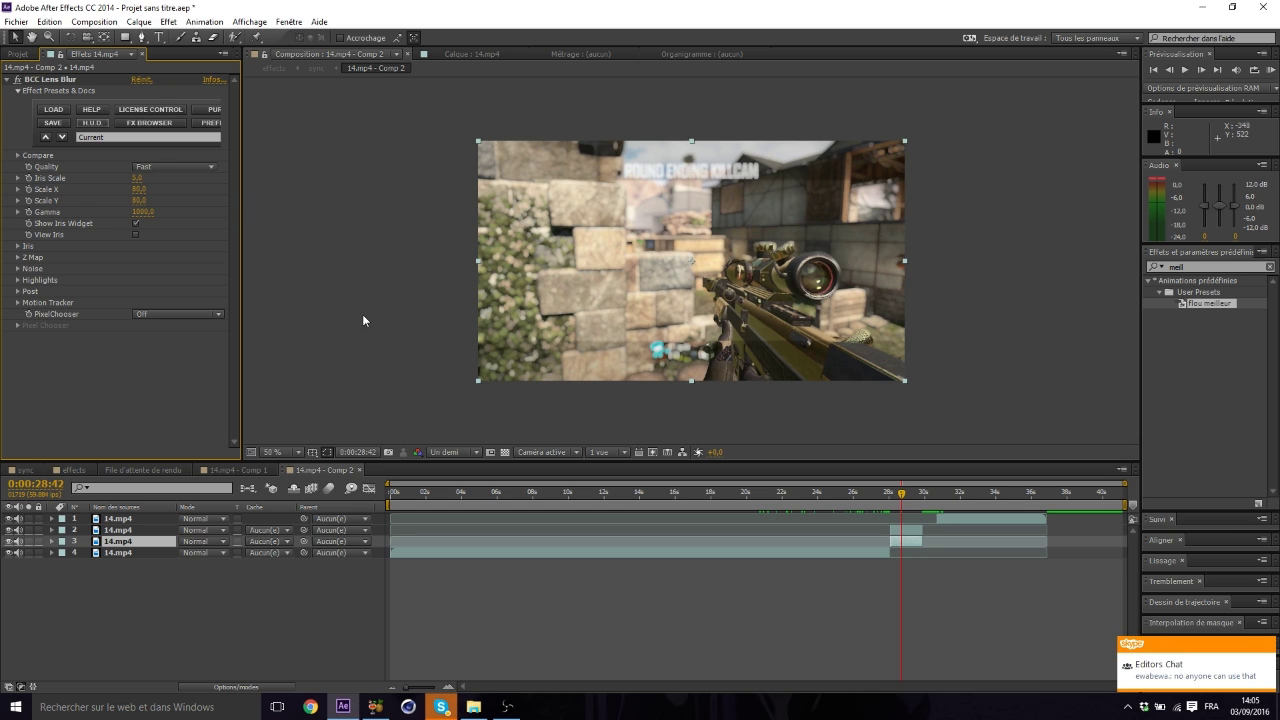
{"action": "left_click", "coordinate": [138, 178]}
{"action": "type", "text": "4"}
{"action": "left_click", "coordinate": [200, 314]}
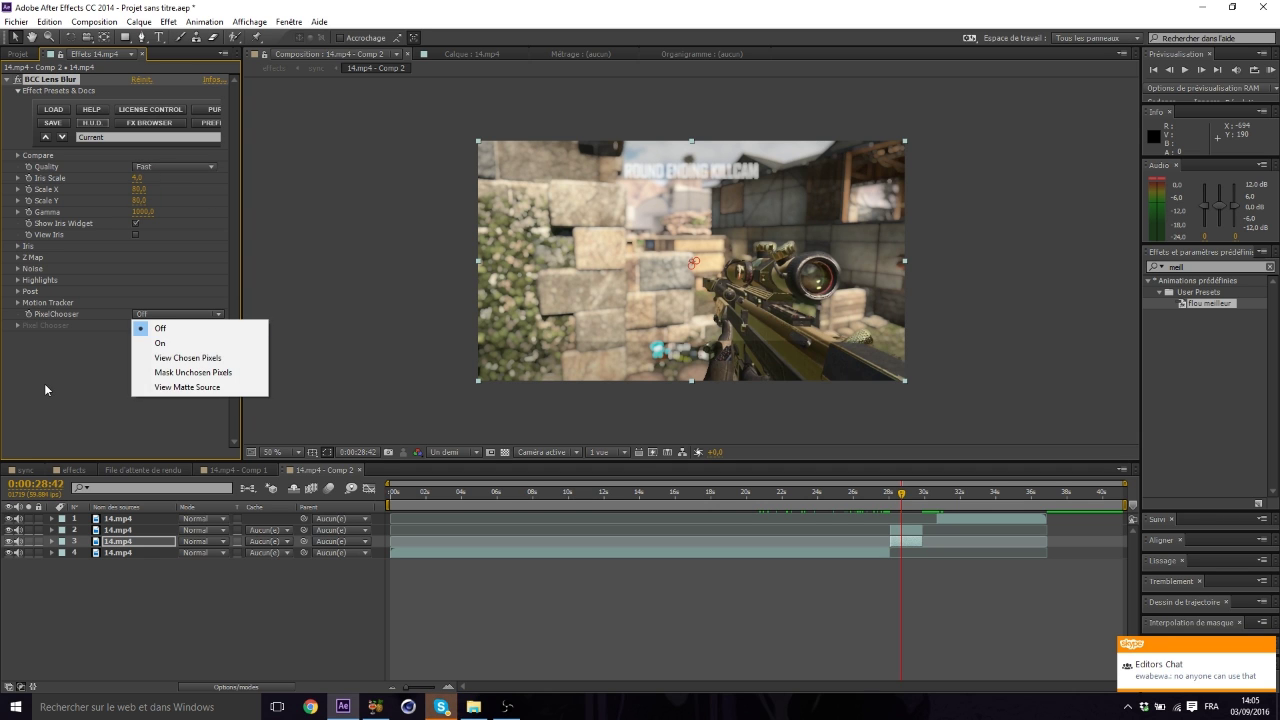
{"action": "left_click", "coordinate": [45, 390]}
{"action": "left_click", "coordinate": [891, 497]}
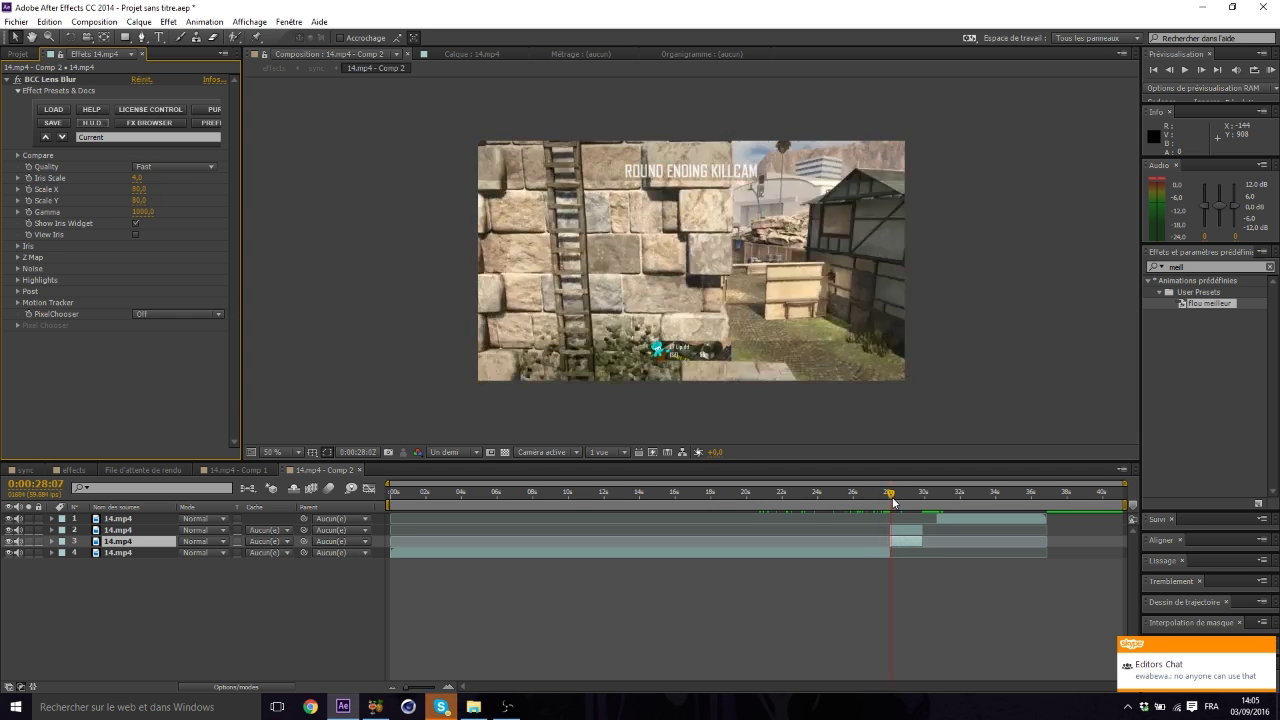
{"action": "left_click_drag", "start_coordinate": [893, 503], "coordinate": [905, 503]}
- Refine layer 2's roto matte: Feather 19,1, Contrast 94,1%, reduced Shift Edge, then check it
{"action": "left_click", "coordinate": [907, 535]}
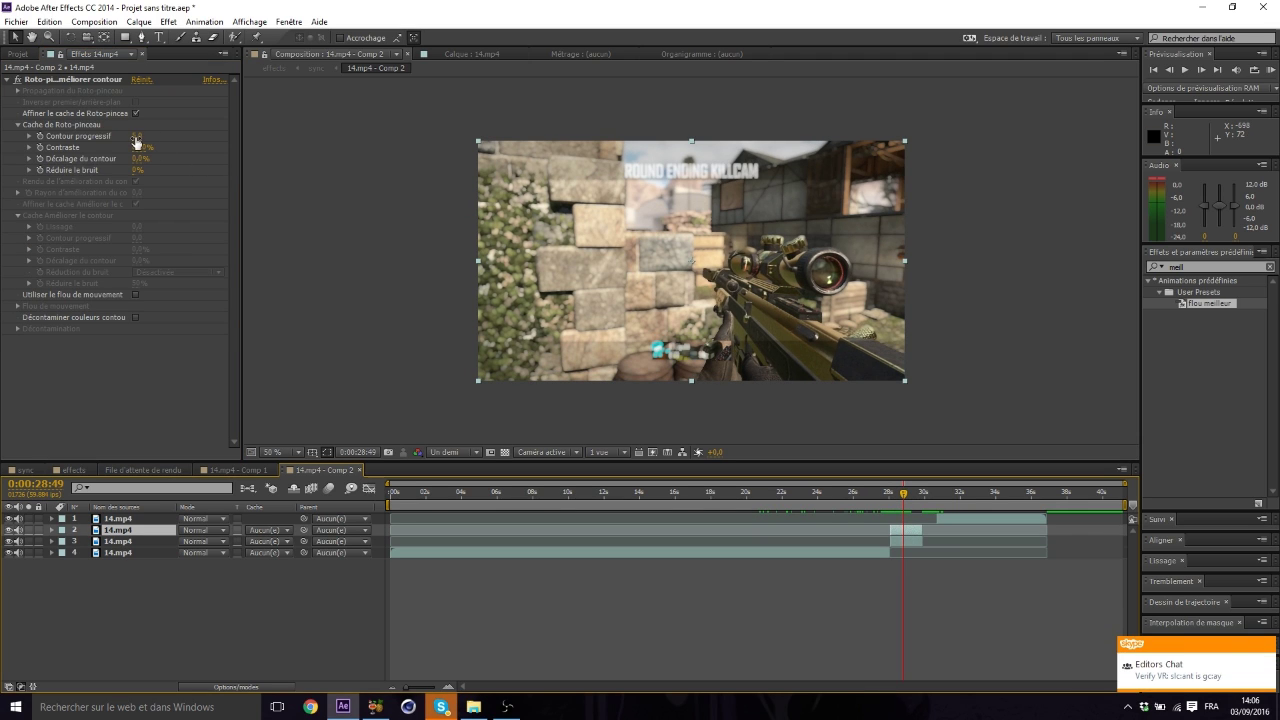
{"action": "left_click_drag", "start_coordinate": [136, 142], "coordinate": [66, 147]}
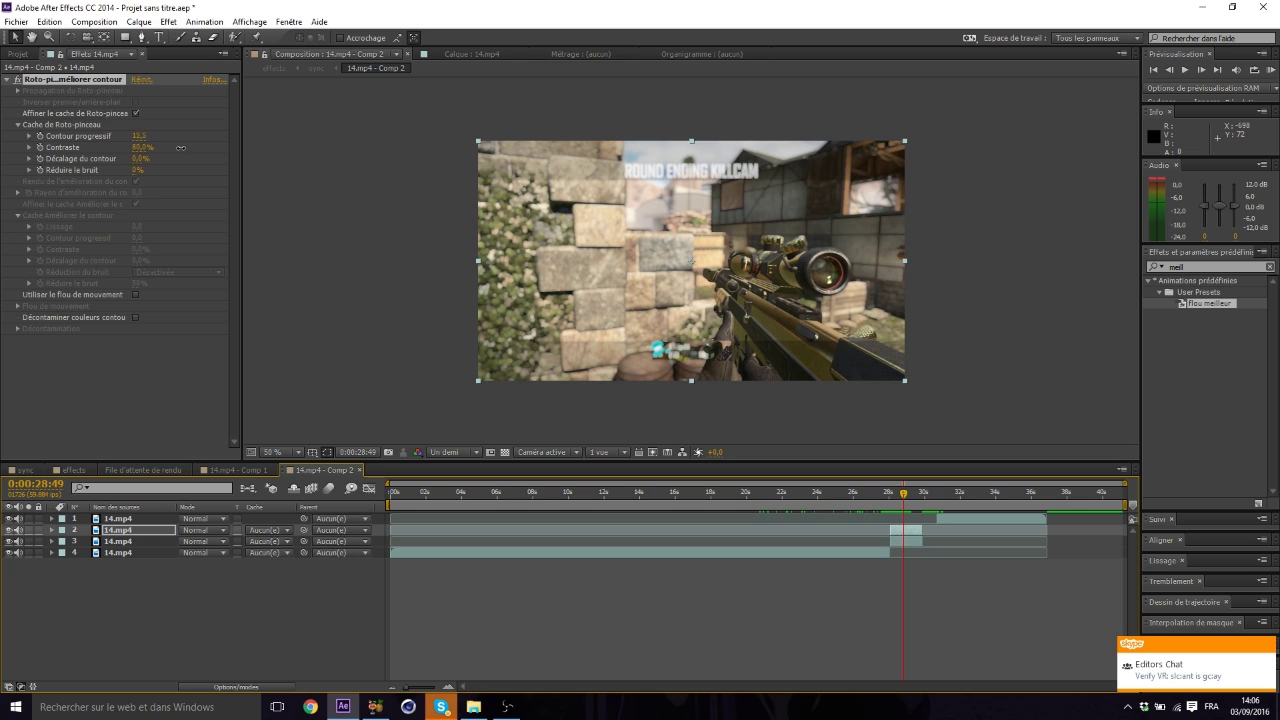
{"action": "mouse_move", "coordinate": [181, 147]}
{"action": "left_mouse_down"}
{"action": "mouse_move", "coordinate": [138, 160]}
{"action": "mouse_move", "coordinate": [160, 146]}
{"action": "left_mouse_up"}
{"action": "left_click_drag", "start_coordinate": [310, 157], "coordinate": [200, 168]}
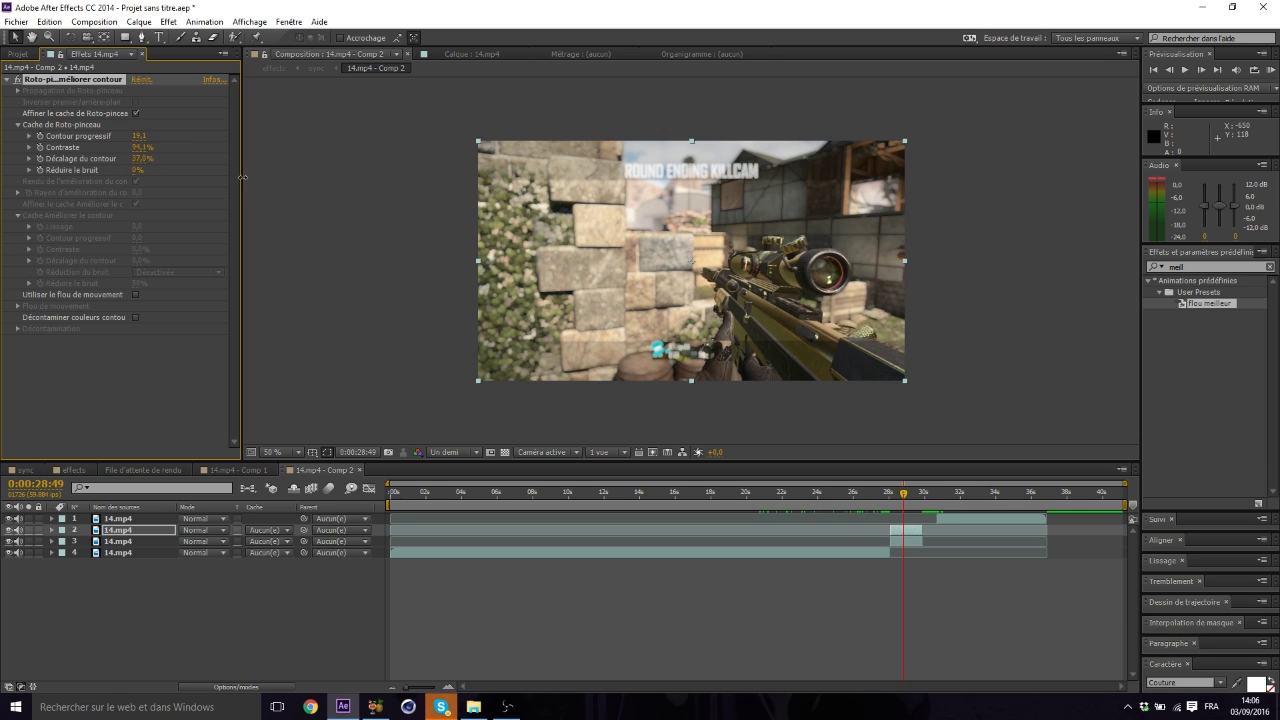
{"action": "left_click_drag", "start_coordinate": [242, 177], "coordinate": [231, 176]}
{"action": "left_click_drag", "start_coordinate": [885, 504], "coordinate": [905, 504]}
{"action": "left_click", "coordinate": [865, 606]}
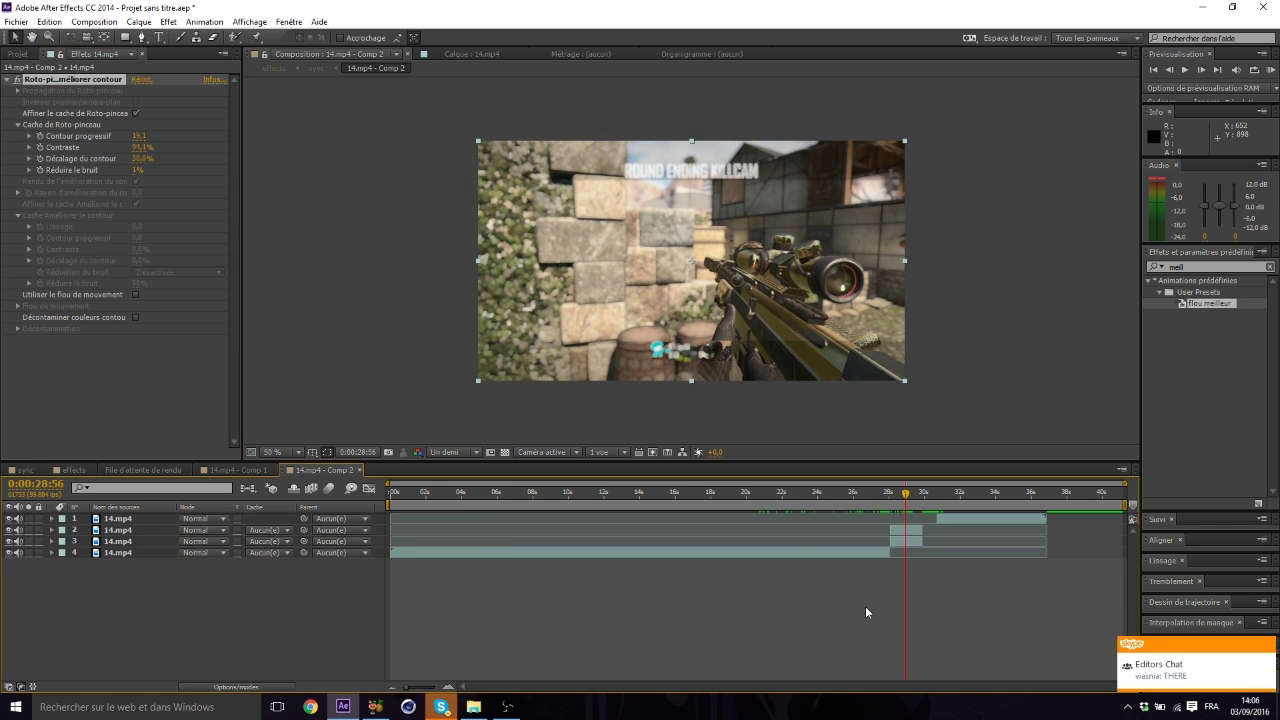
{"action": "left_click", "coordinate": [25, 470]}
{"action": "left_click_drag", "start_coordinate": [594, 492], "coordinate": [619, 492]}
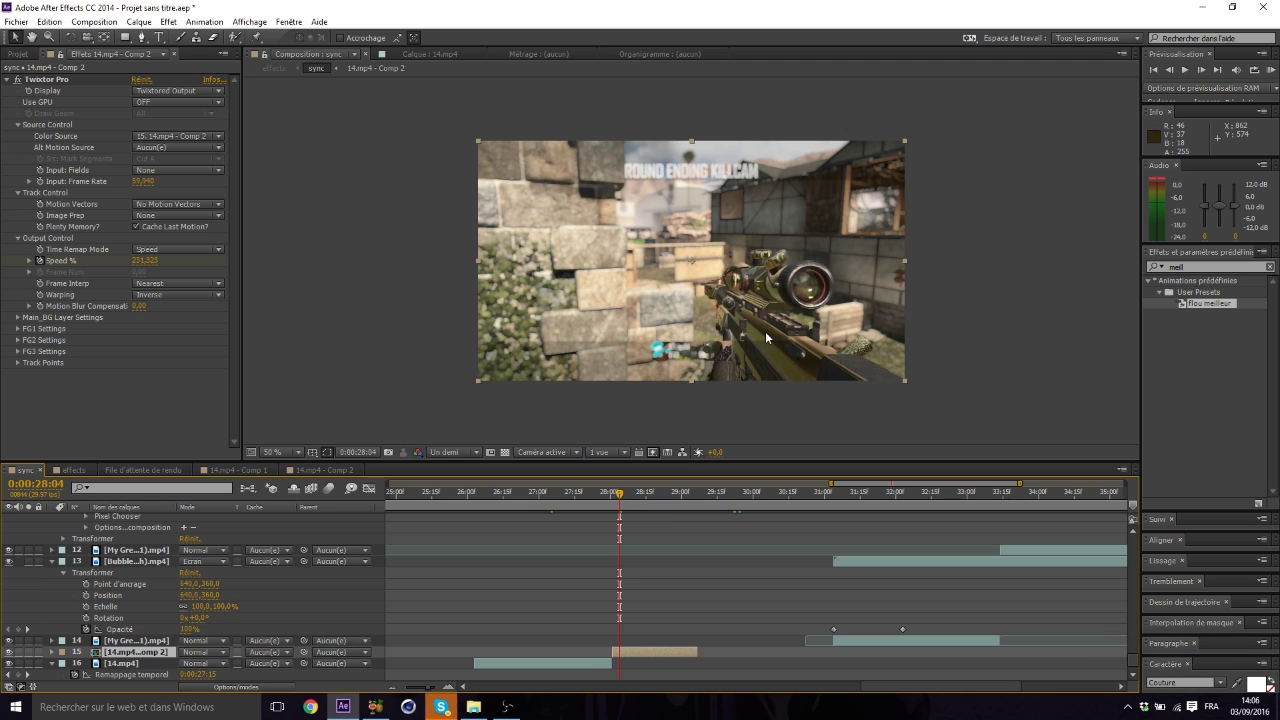
{"action": "left_click", "coordinate": [648, 494]}
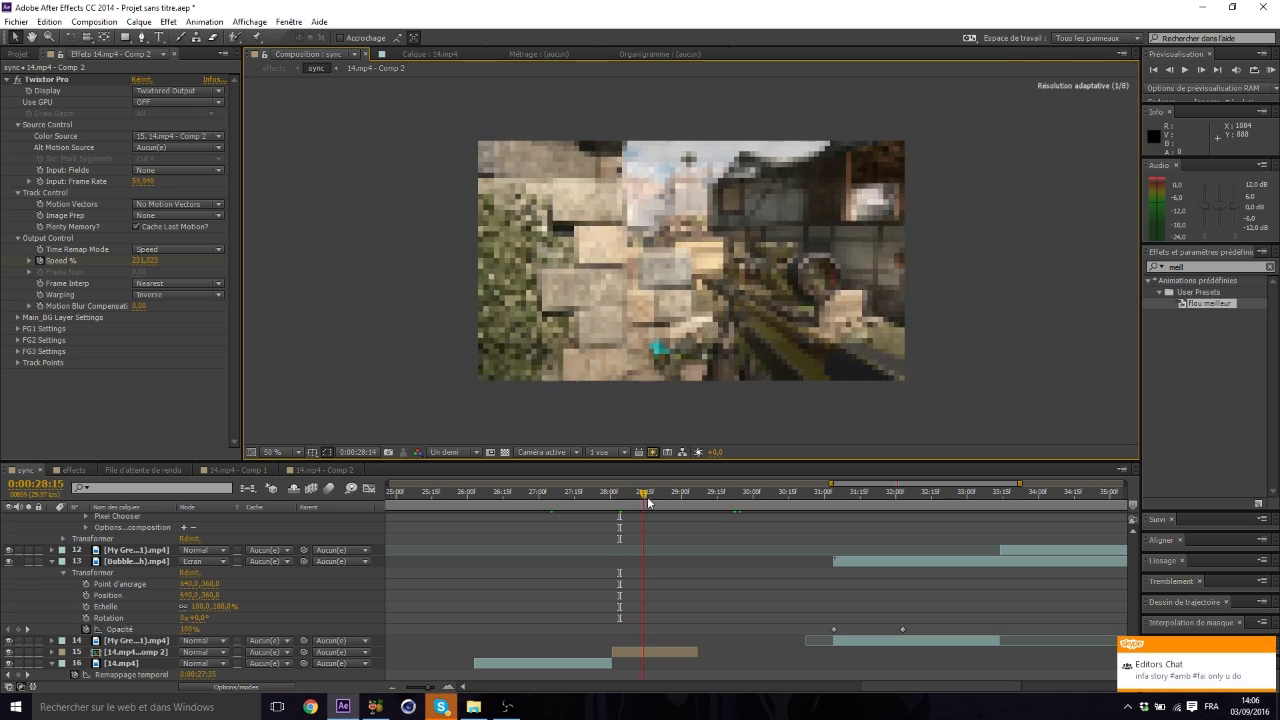
{"action": "left_click", "coordinate": [612, 494]}
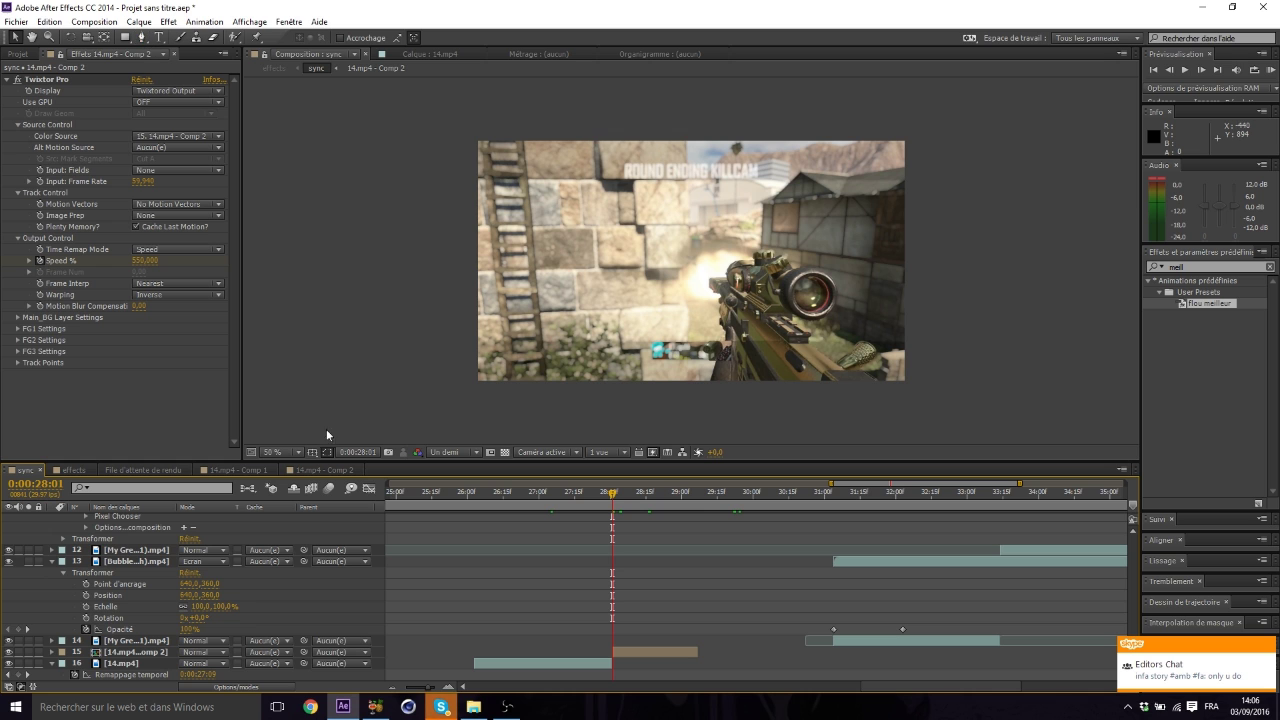
{"action": "left_click", "coordinate": [319, 470]}
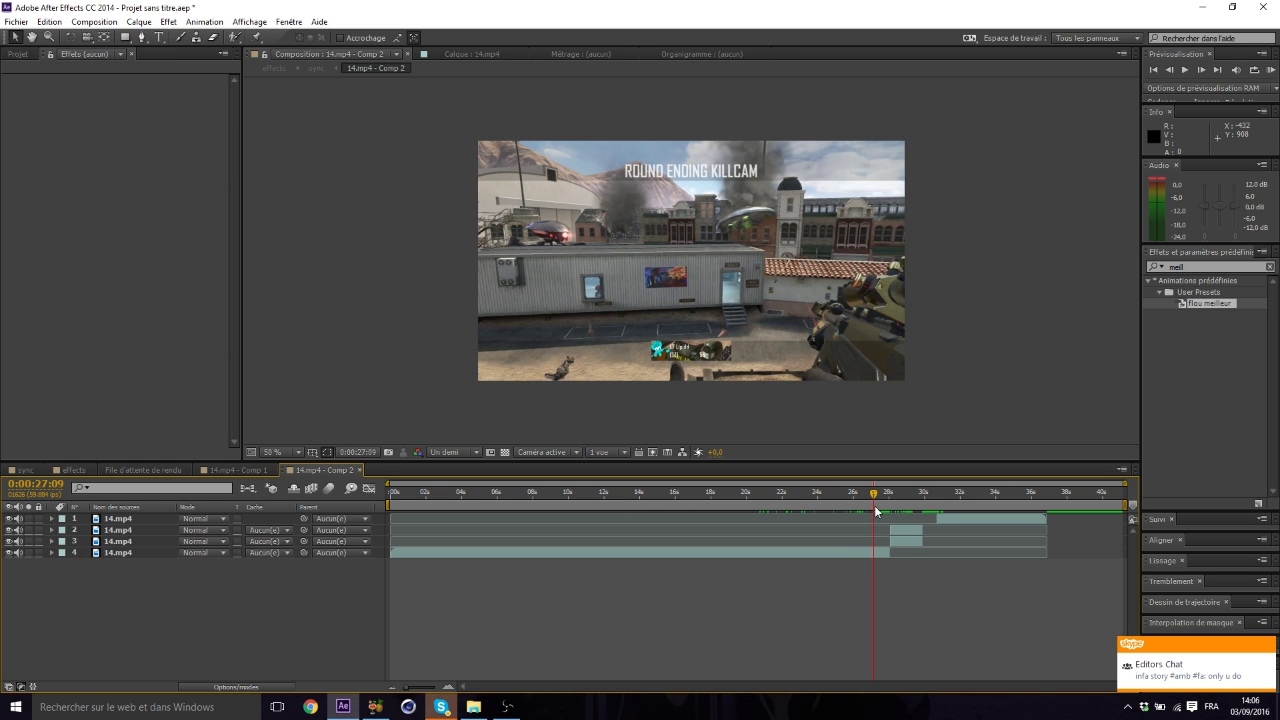
- Go to 0:00:28:04 and discard an accidental duplicate of layer 2
{"action": "left_click_drag", "start_coordinate": [876, 510], "coordinate": [897, 499]}
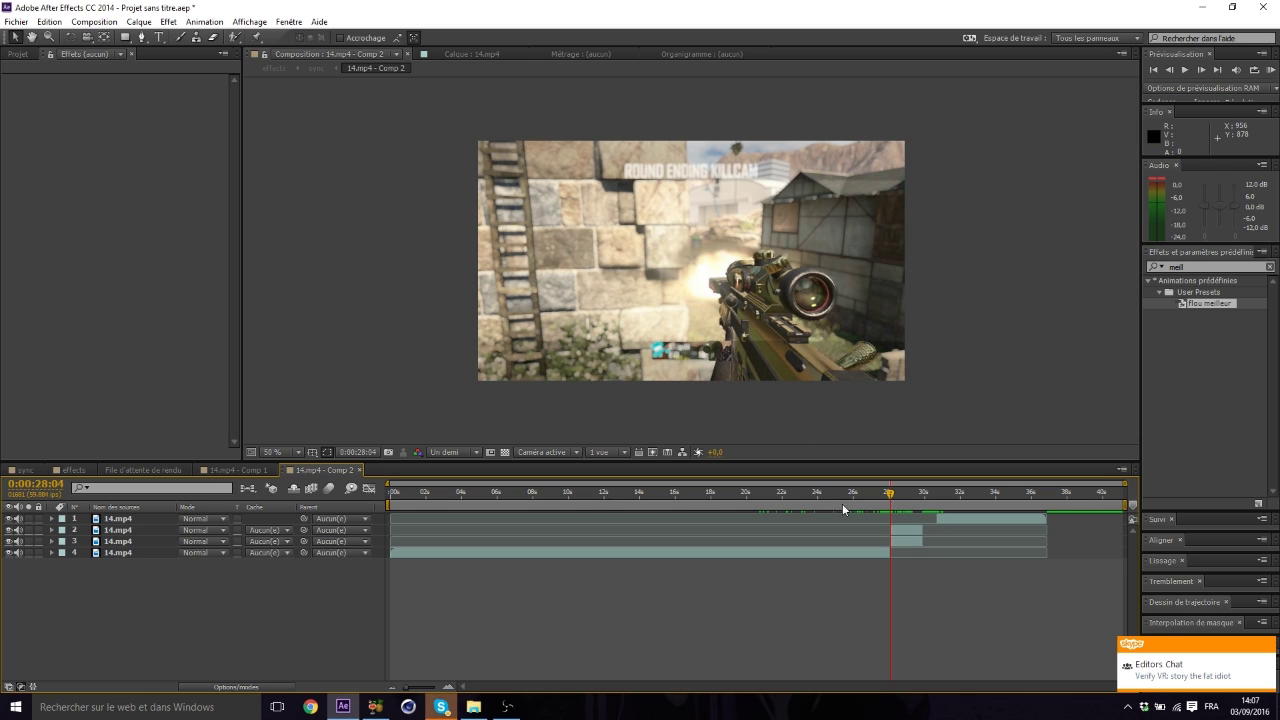
{"action": "left_click", "coordinate": [905, 533]}
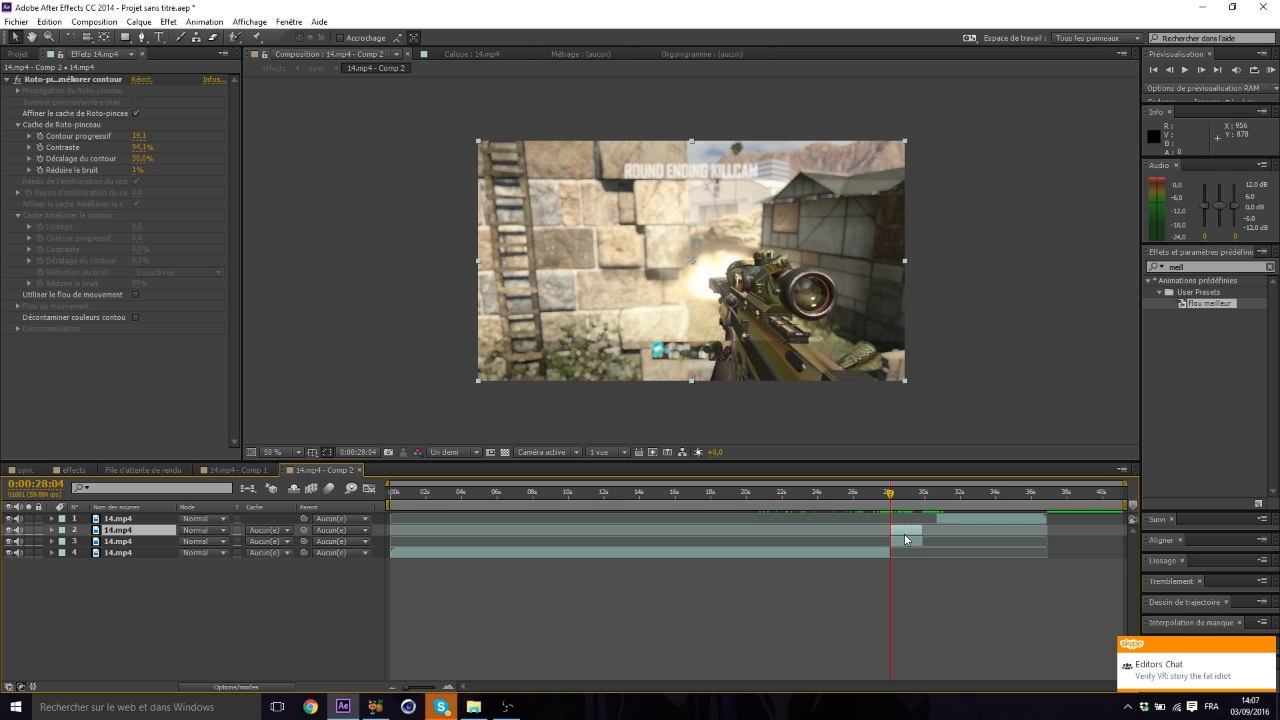
{"action": "key", "text": "ctrl+d"}
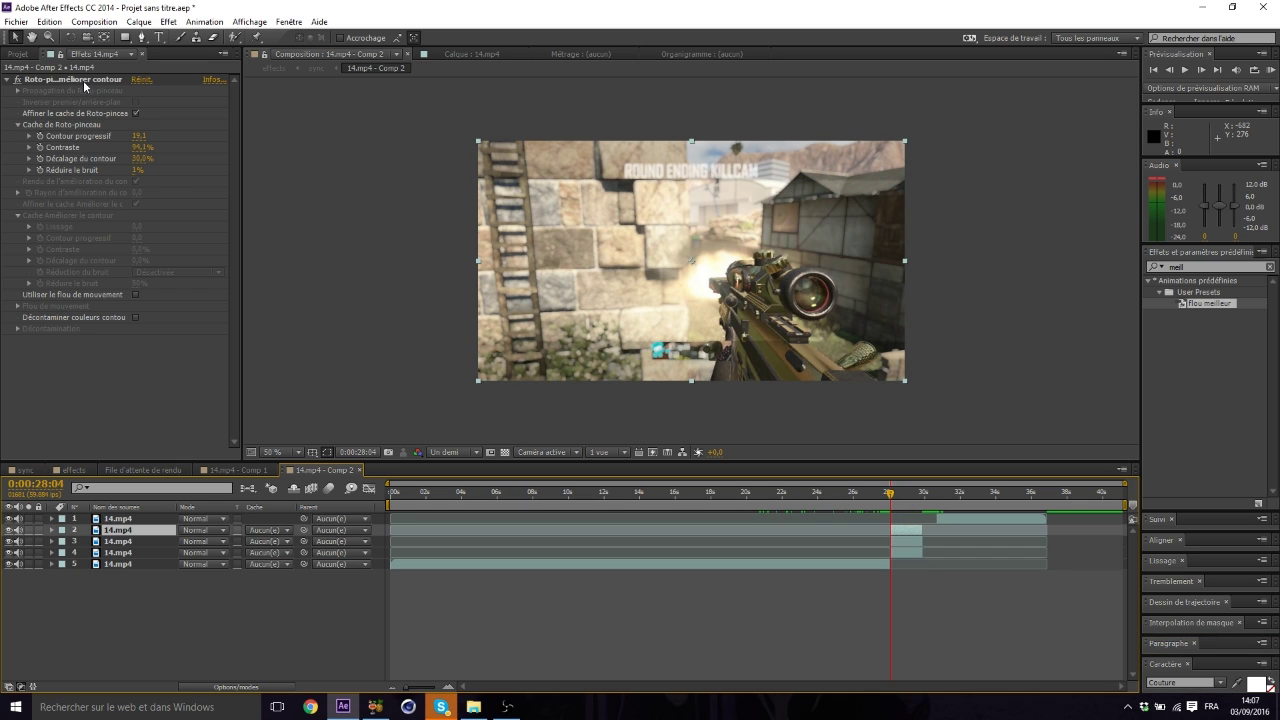
{"action": "key", "text": "Delete"}
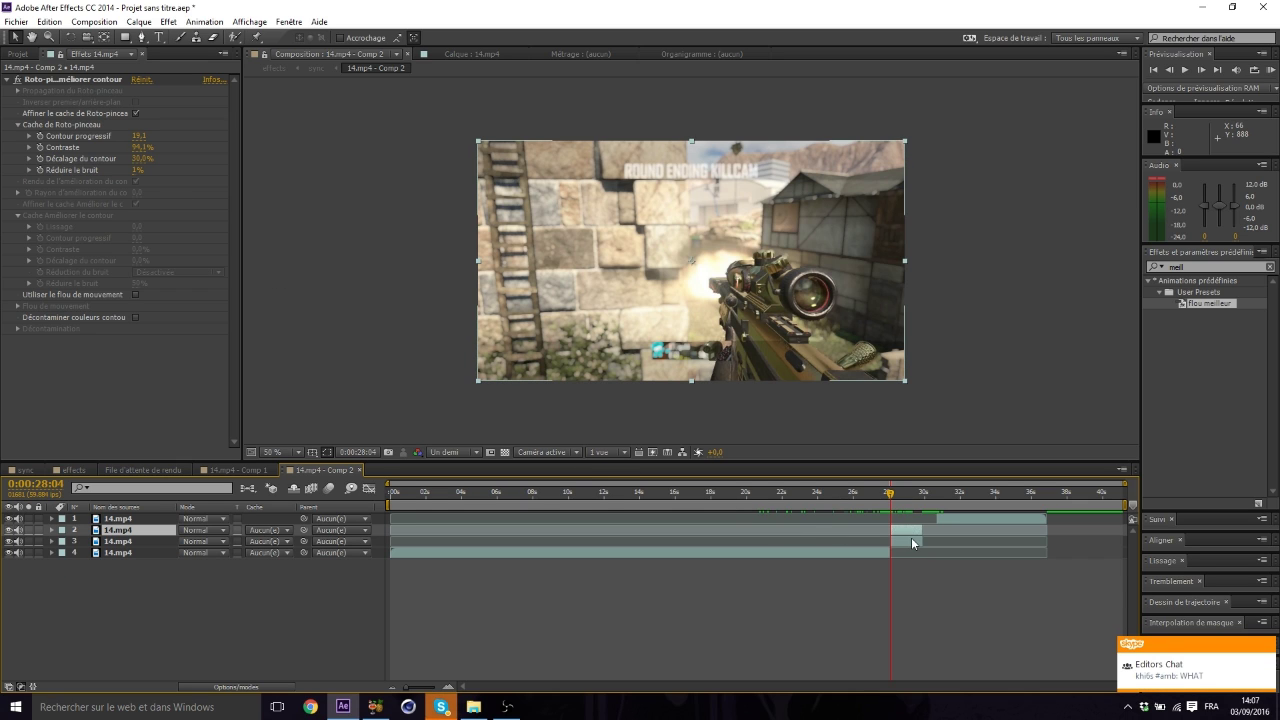
- Duplicate layer 3 and remove BCC Lens Blur from the copy, viewing at 100%
{"action": "left_click", "coordinate": [912, 541]}
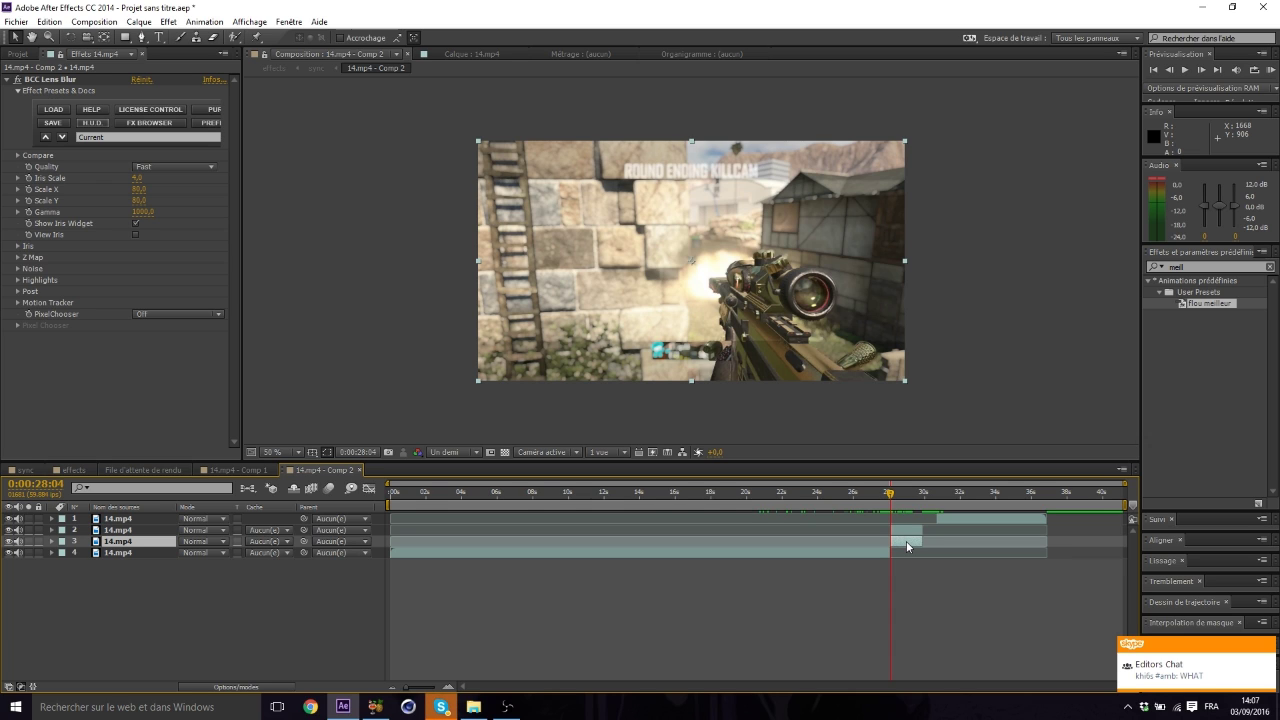
{"action": "key", "text": "ctrl+d"}
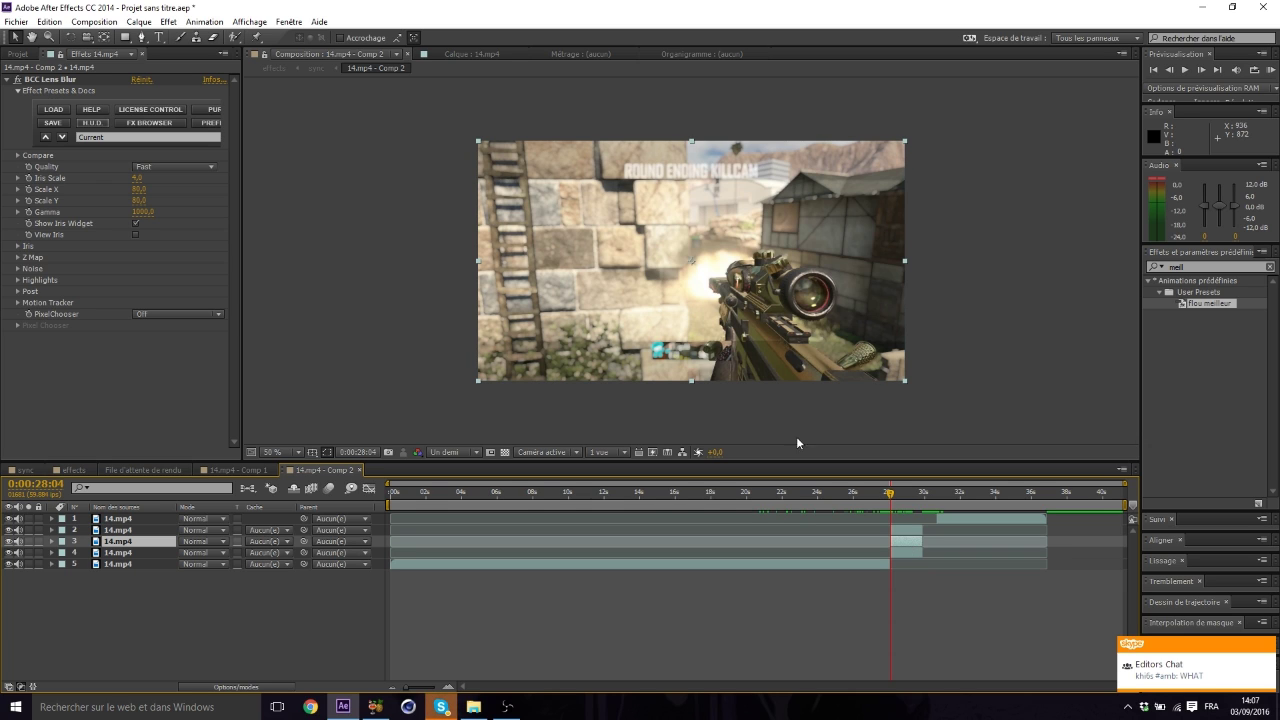
{"action": "left_click", "coordinate": [45, 79]}
{"action": "key", "text": "Delete"}
{"action": "key", "text": "period"}
{"action": "key", "text": "period"}
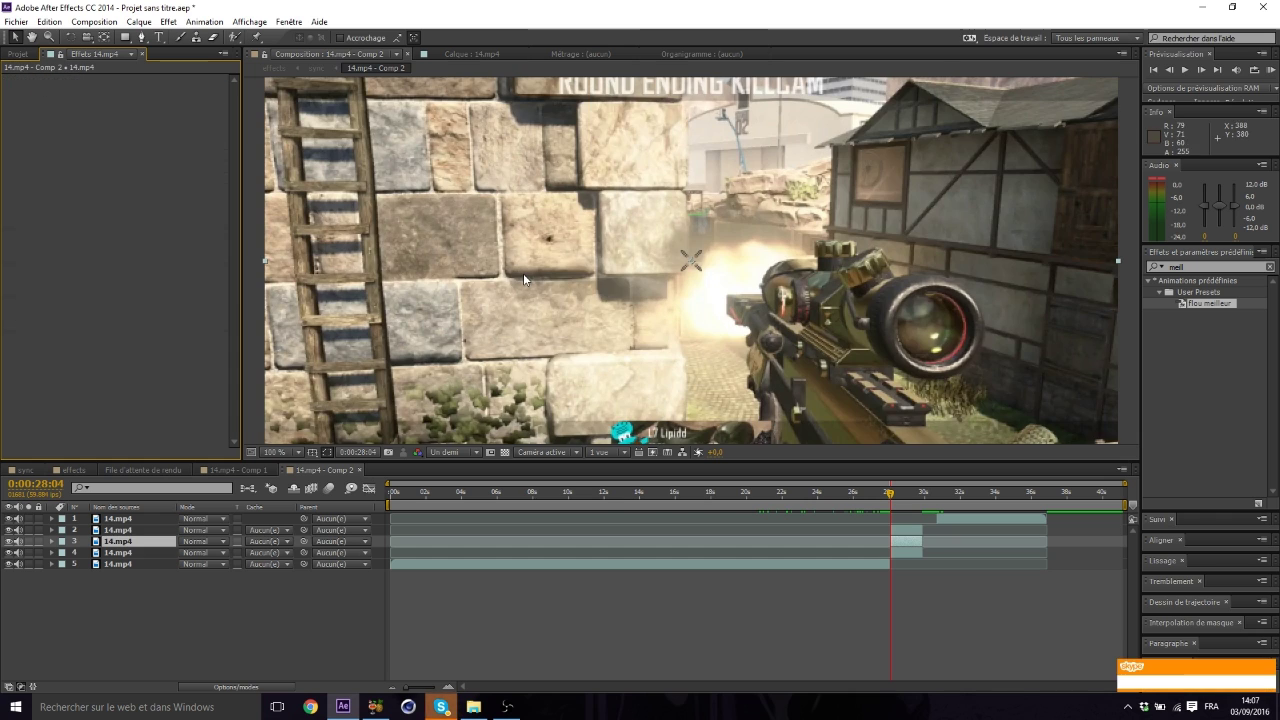
- Draw a closed RotoBézier mask around the rifle and name card on the sharp copy
{"action": "key", "text": "g"}
{"action": "scroll", "coordinate": [586, 377], "scroll_direction": "down", "scroll_amount": 3}
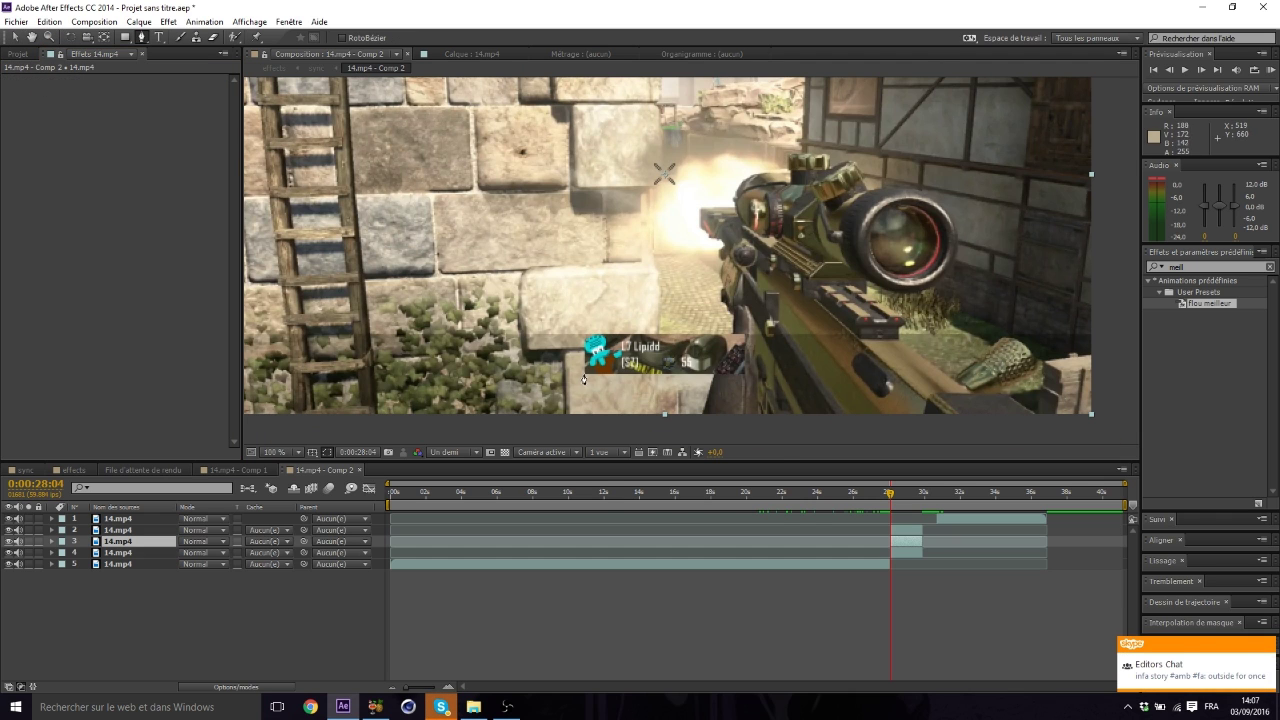
{"action": "left_click", "coordinate": [585, 377]}
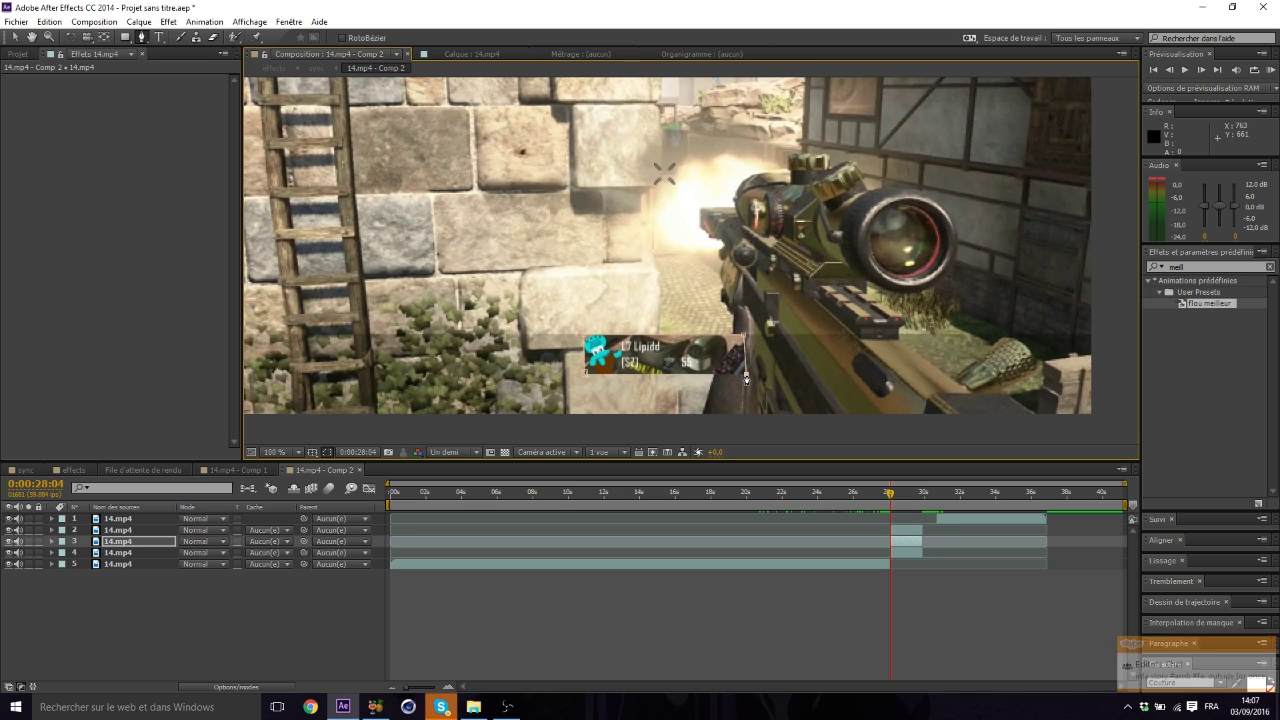
{"action": "left_click", "coordinate": [586, 376]}
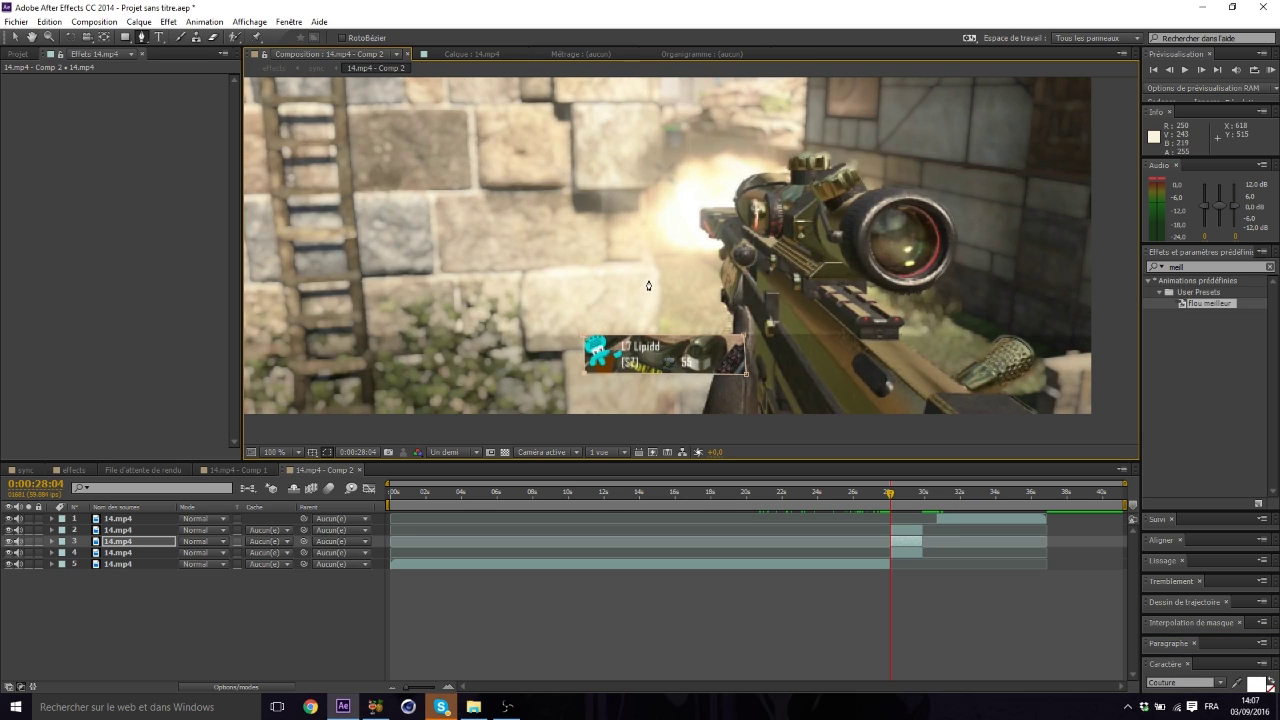
{"action": "key", "text": "comma"}
{"action": "key", "text": "comma"}
{"action": "key", "text": "v"}
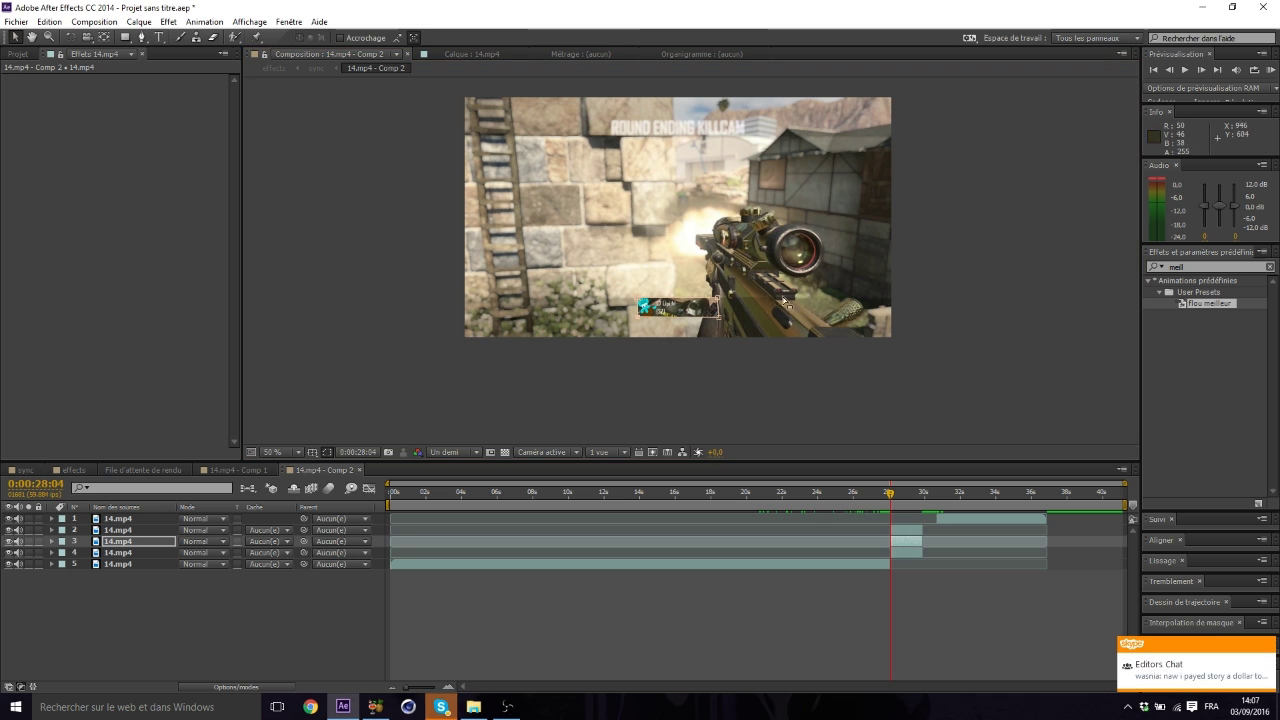
{"action": "left_click", "coordinate": [377, 200]}
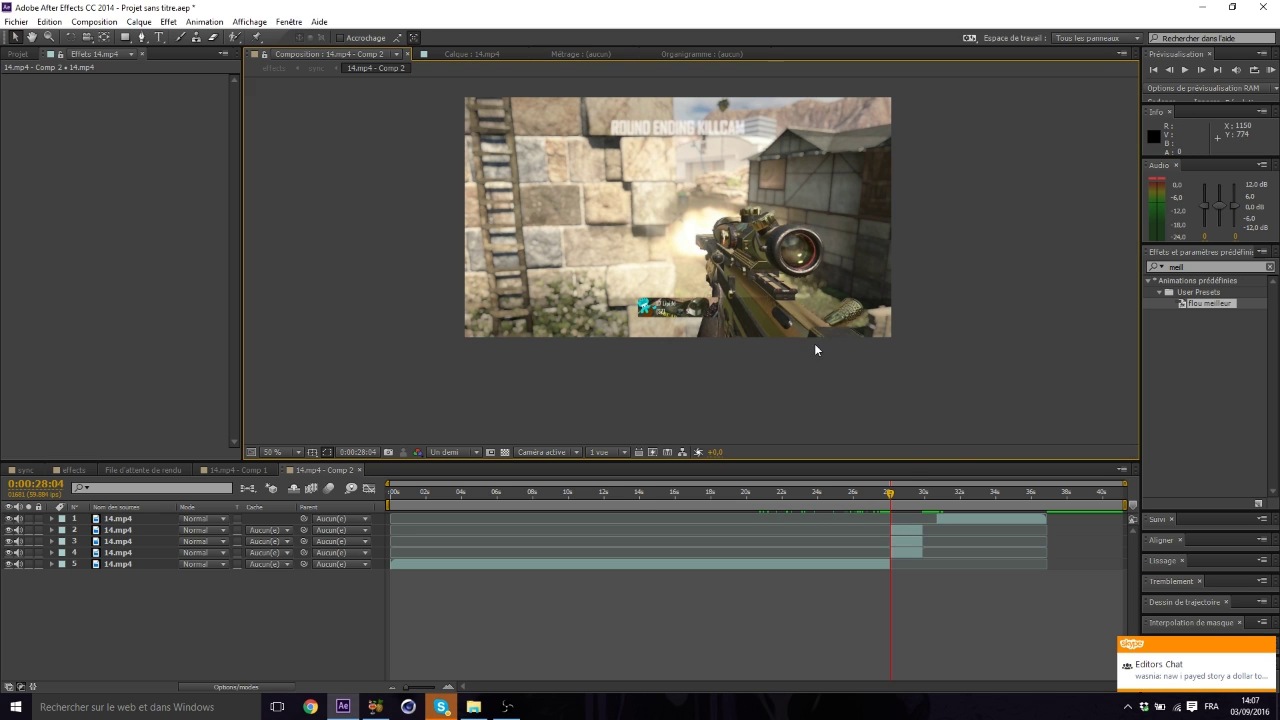
- Scrub to 0:00:28:58, select the lens-blurred layer 4 and switch to the Brush tool
{"action": "left_click_drag", "start_coordinate": [889, 493], "coordinate": [900, 500]}
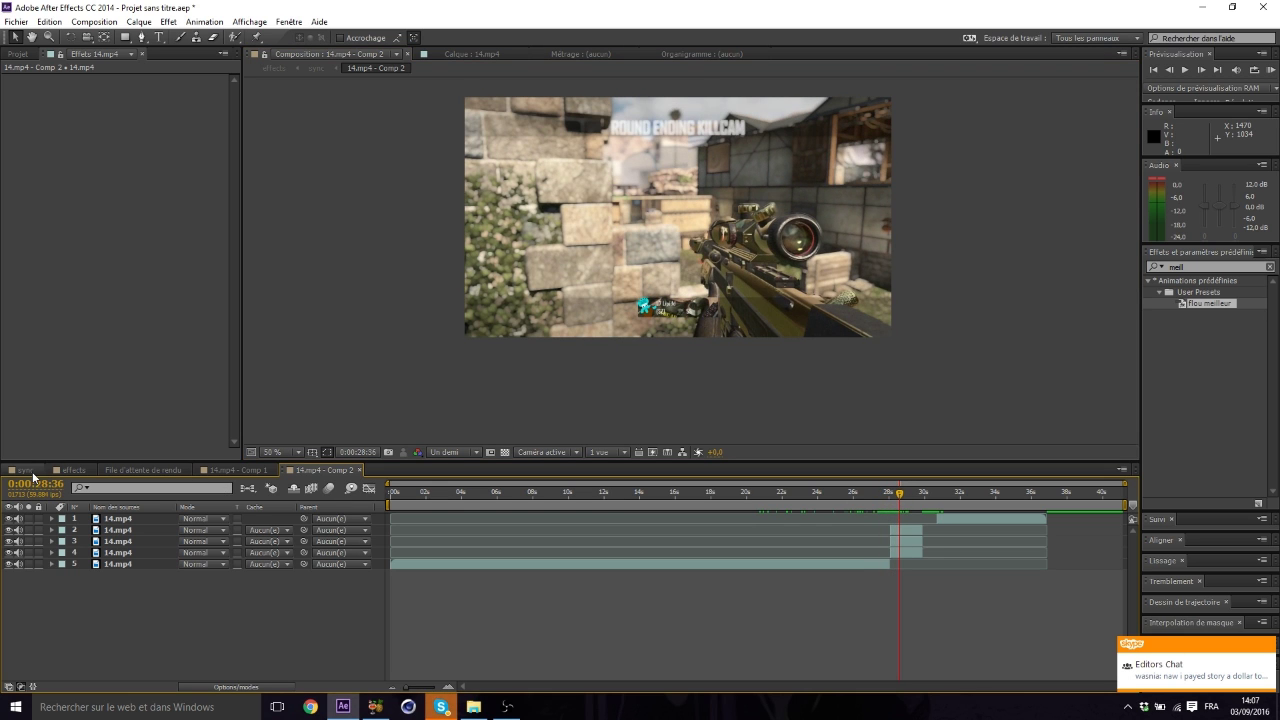
{"action": "left_click", "coordinate": [889, 493]}
{"action": "left_click_drag", "start_coordinate": [893, 489], "coordinate": [906, 491]}
{"action": "left_click", "coordinate": [901, 548]}
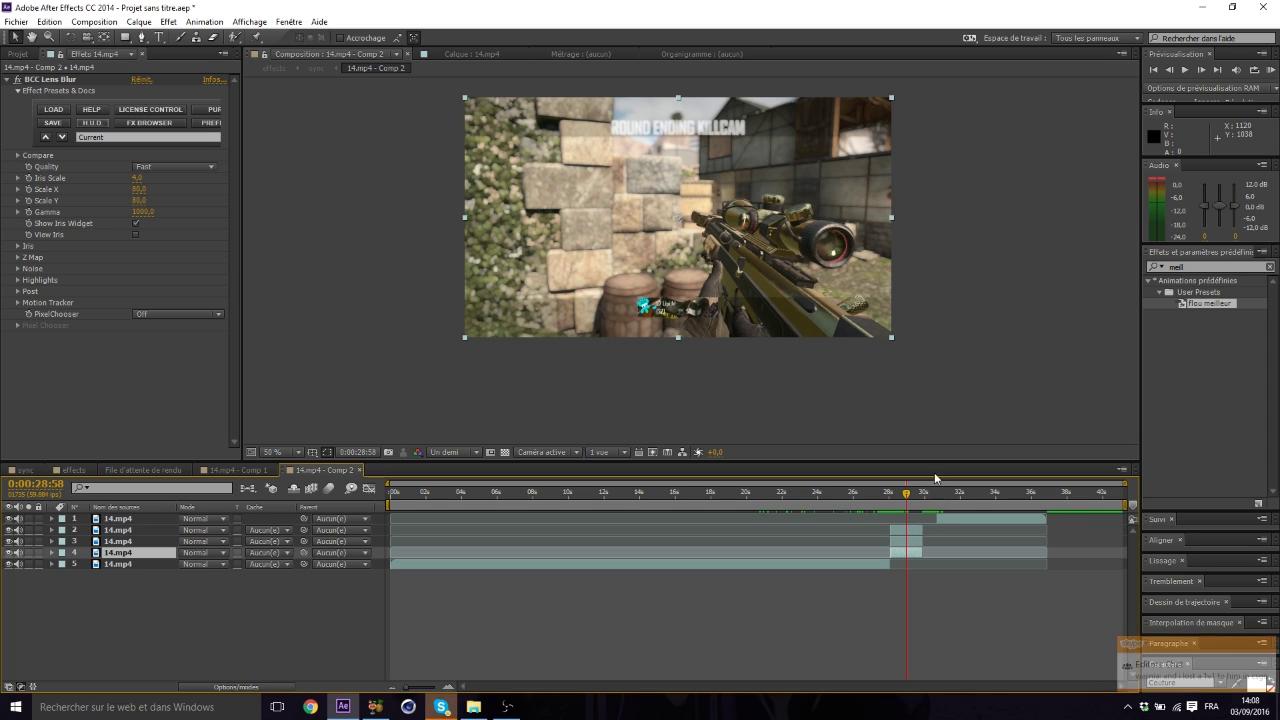
{"action": "left_click", "coordinate": [181, 38]}
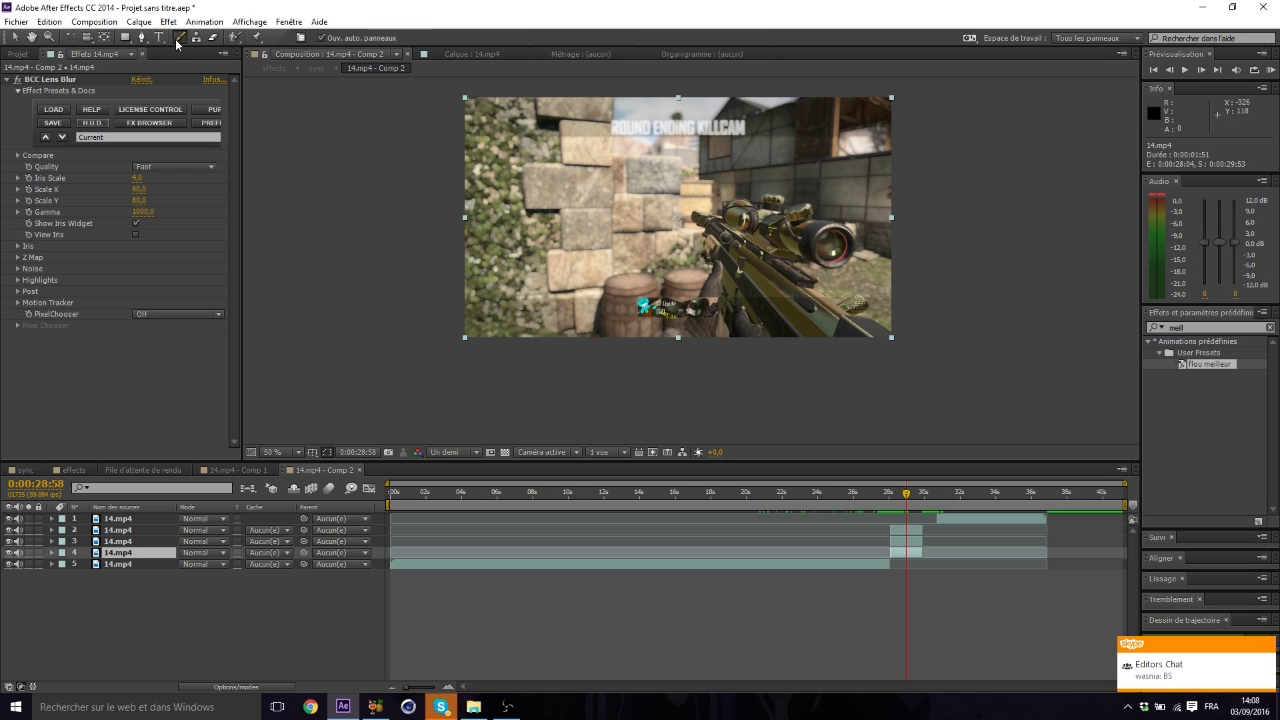
- Open layer 4 in its Layer viewer, stop the preview and dismiss the chat popups
{"action": "double_click", "coordinate": [913, 553]}
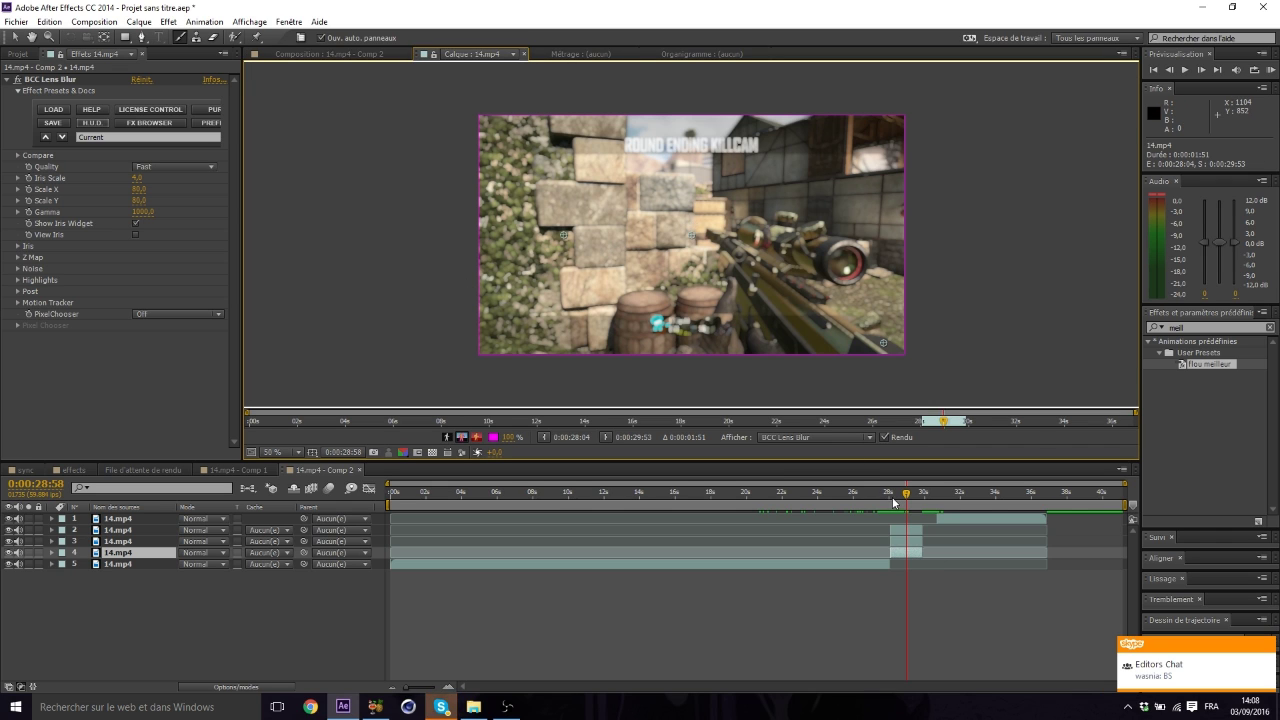
{"action": "key", "text": "space"}
{"action": "left_click", "coordinate": [1268, 646]}
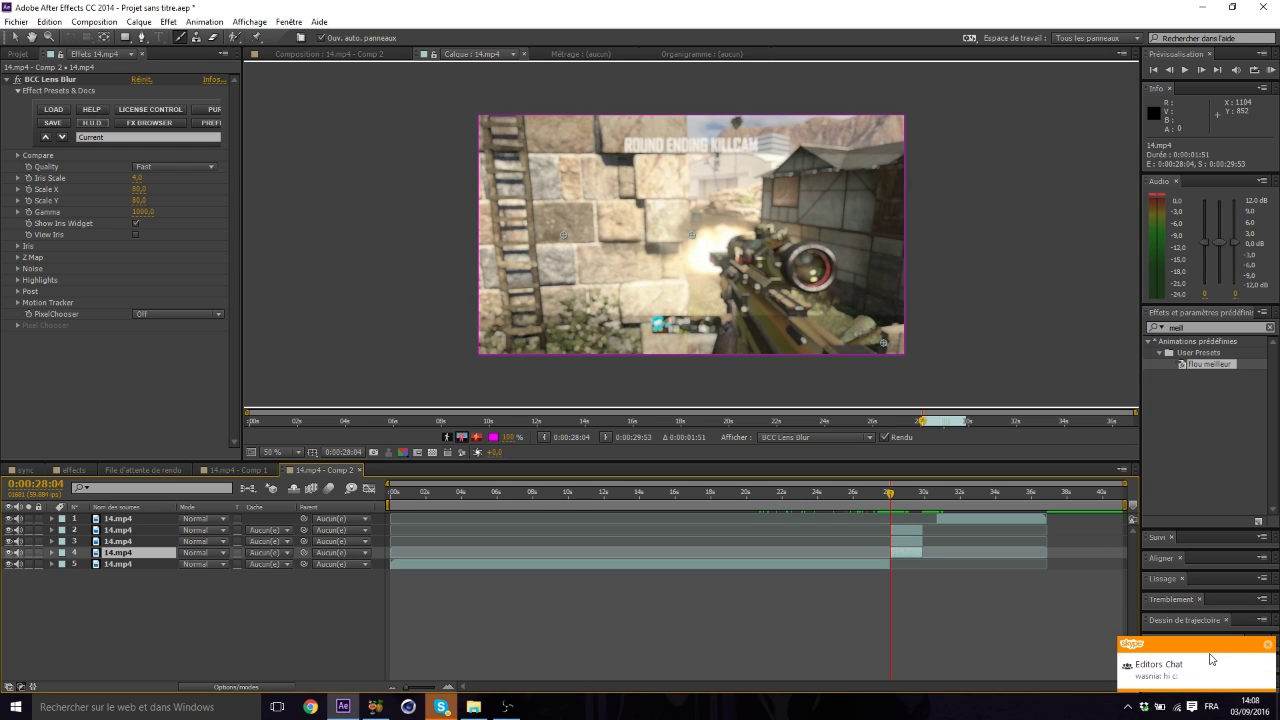
{"action": "left_click", "coordinate": [1269, 646]}
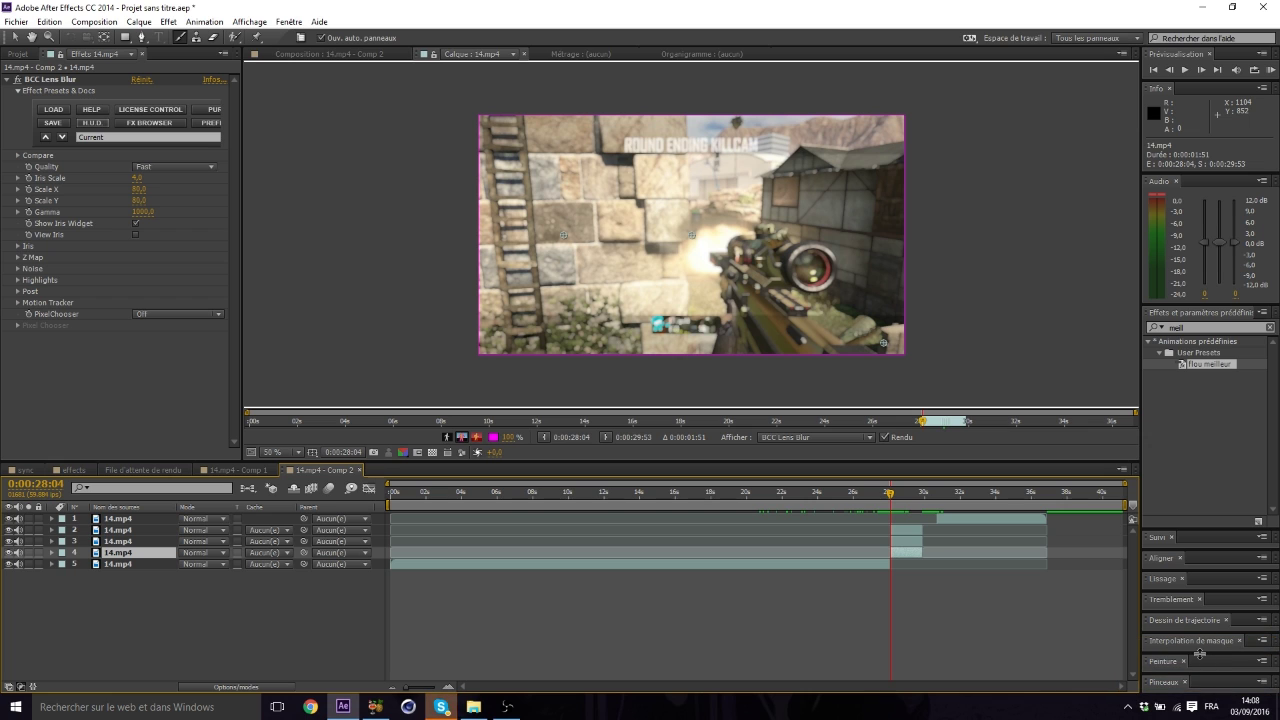
- Expand the Paint settings and keep the blend mode at Saturation
{"action": "left_click", "coordinate": [1200, 655]}
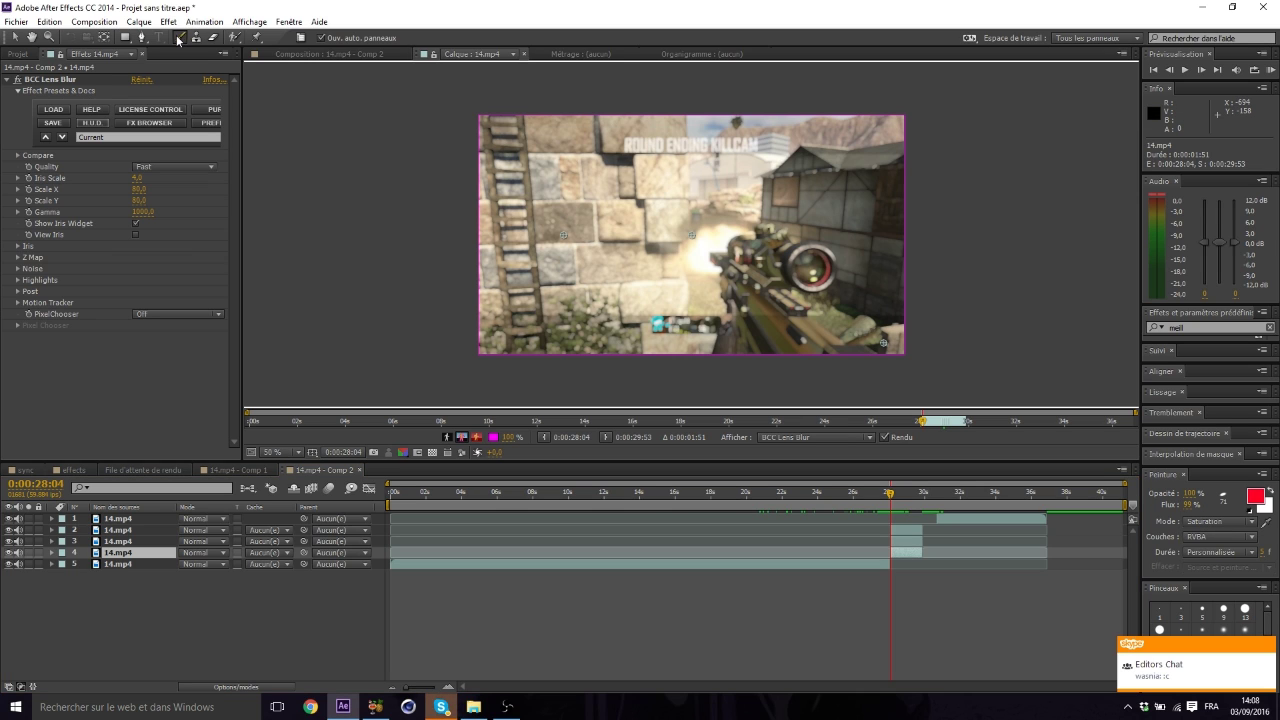
{"action": "left_click", "coordinate": [1203, 528]}
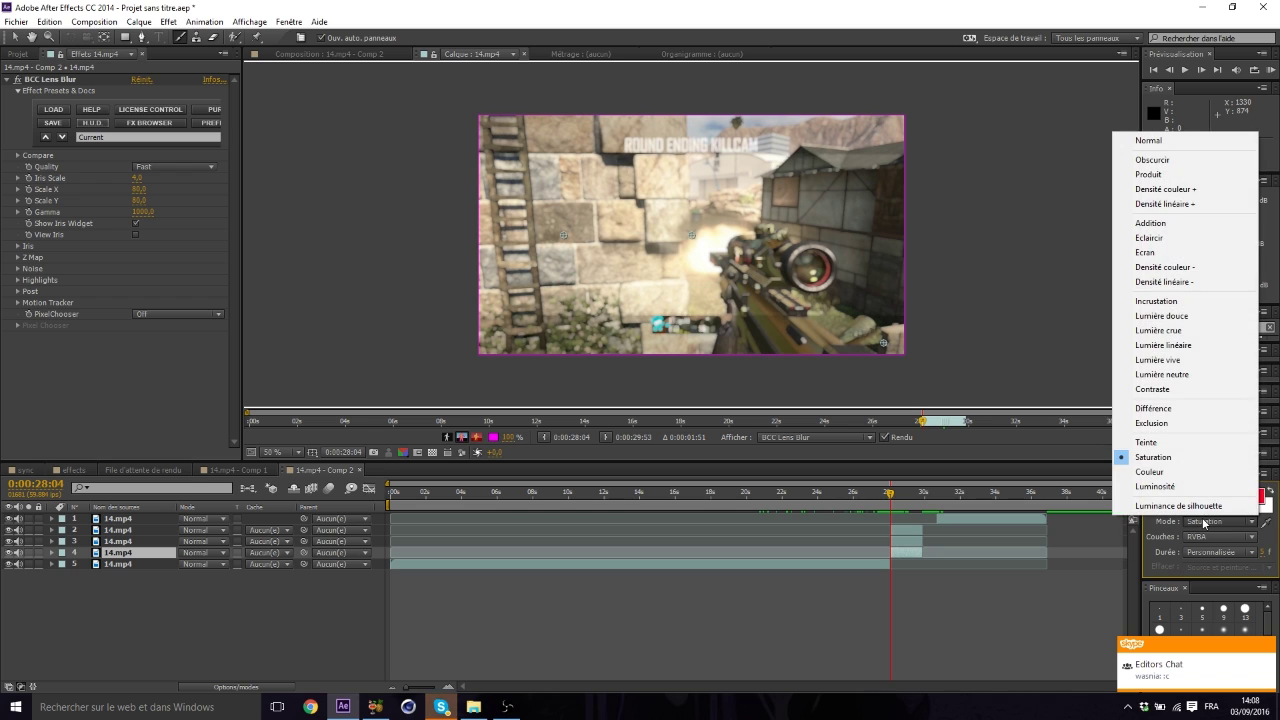
{"action": "left_click", "coordinate": [1203, 530]}
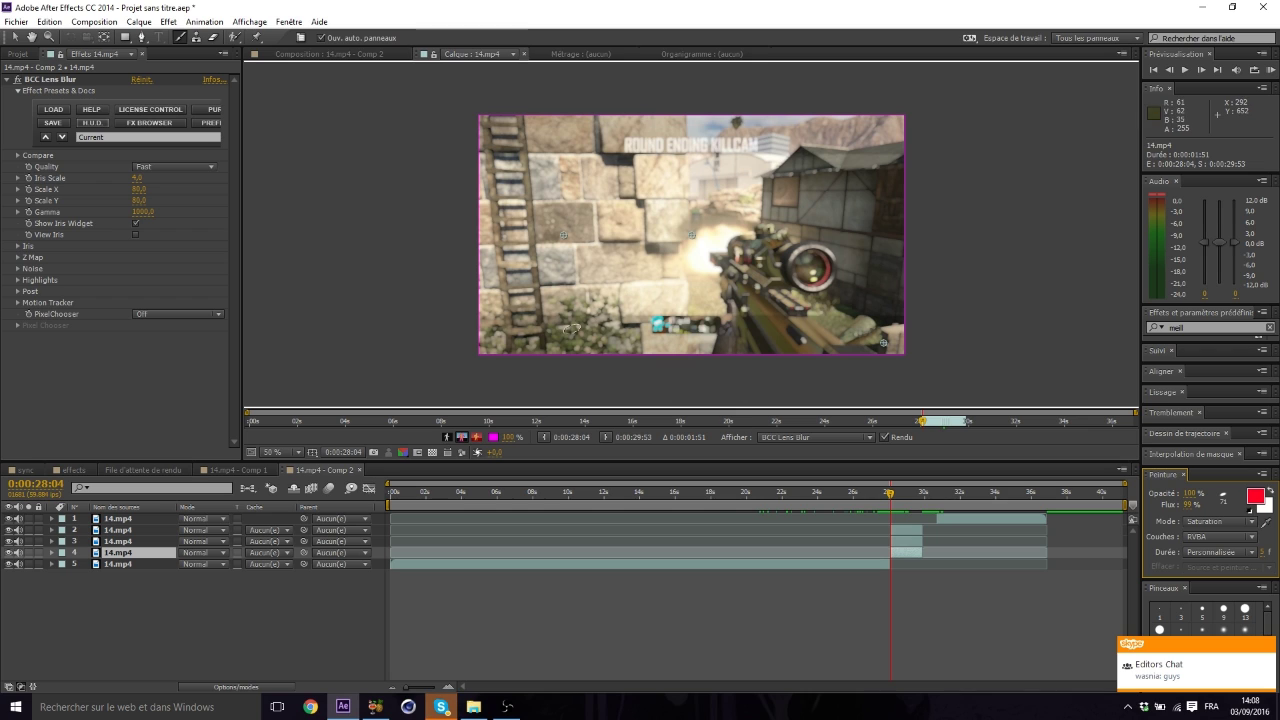
- Paint saturation streaks on layer 4, advancing through frames from 0:00:28:13 to 0:00:29:38
{"action": "left_click_drag", "start_coordinate": [511, 349], "coordinate": [523, 356]}
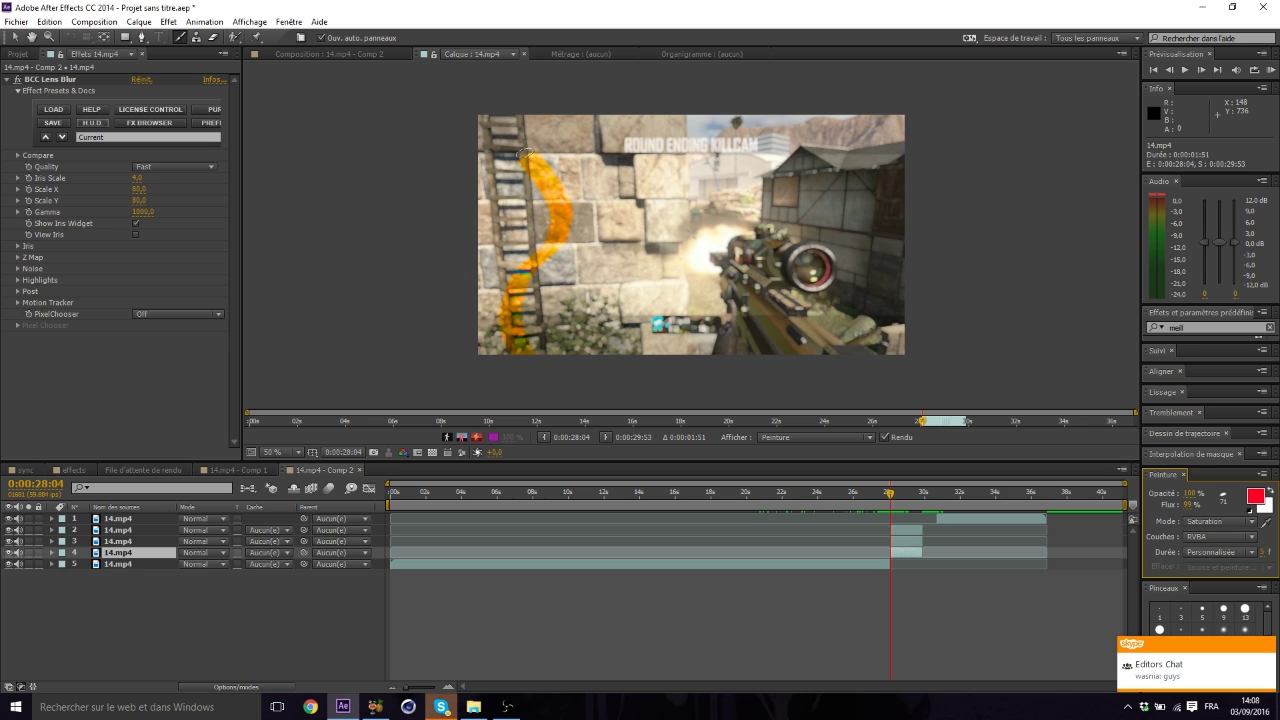
{"action": "left_click", "coordinate": [1200, 70]}
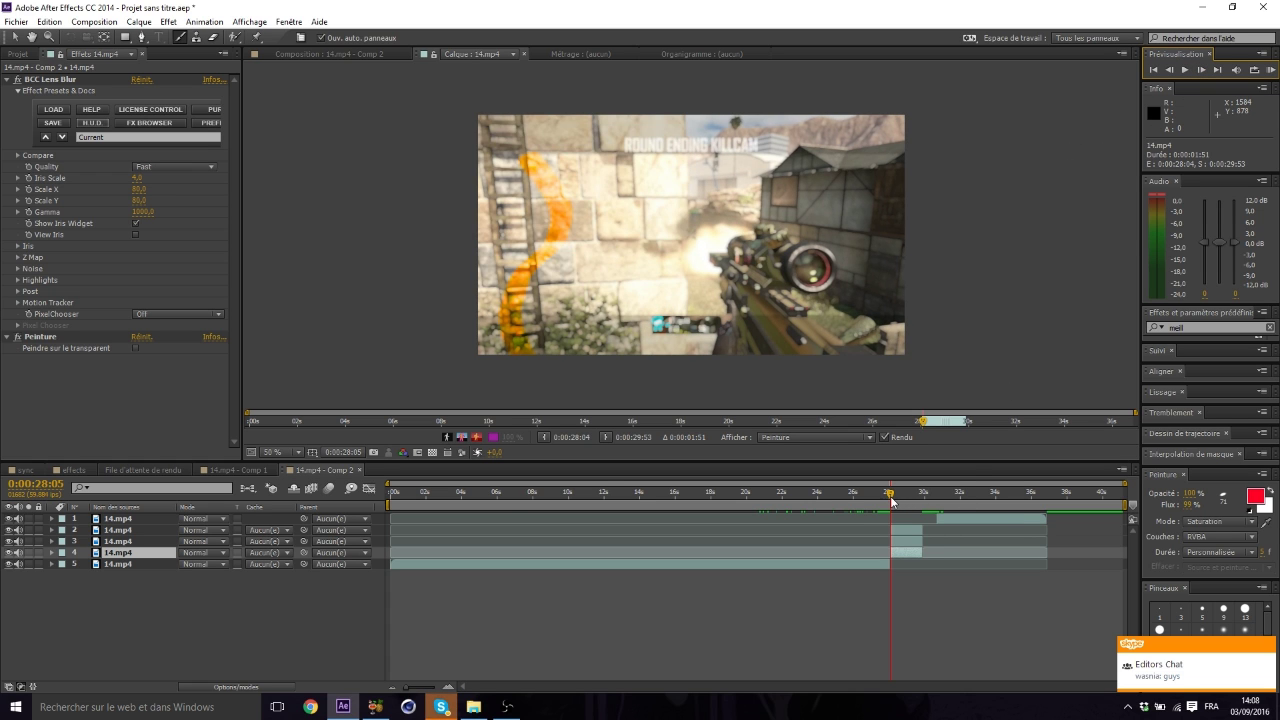
{"action": "left_click_drag", "start_coordinate": [891, 501], "coordinate": [895, 501]}
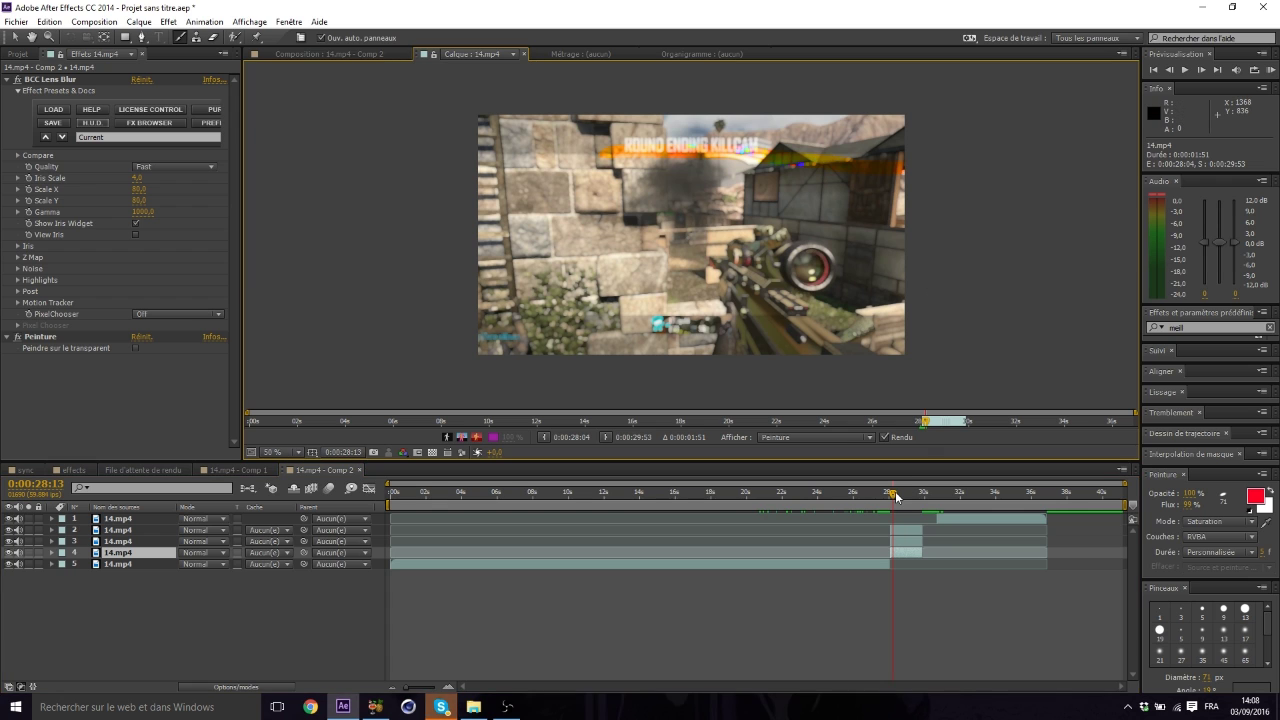
{"action": "left_click_drag", "start_coordinate": [896, 497], "coordinate": [899, 497]}
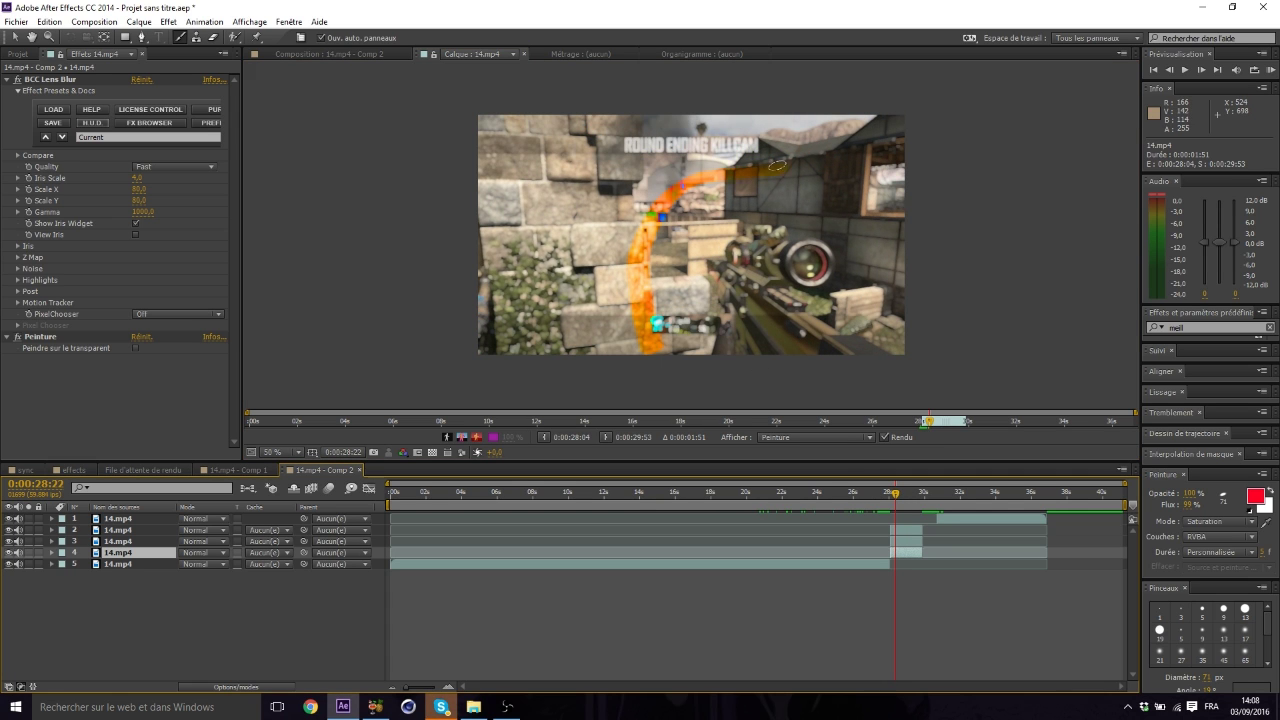
{"action": "key", "text": "Page_Down"}
{"action": "key", "text": "Page_Down"}
{"action": "key", "text": "Page_Down"}
{"action": "key", "text": "Page_Down"}
{"action": "key", "text": "Page_Down"}
{"action": "key", "text": "Page_Down"}
{"action": "key", "text": "Page_Down"}
{"action": "key", "text": "Page_Down"}
{"action": "key", "text": "Page_Down"}
{"action": "key", "text": "Page_Down"}
{"action": "key", "text": "Page_Down"}
{"action": "key", "text": "Page_Down"}
{"action": "key", "text": "Page_Down"}
{"action": "key", "text": "Page_Down"}
{"action": "key", "text": "Page_Down"}
{"action": "key", "text": "Page_Down"}
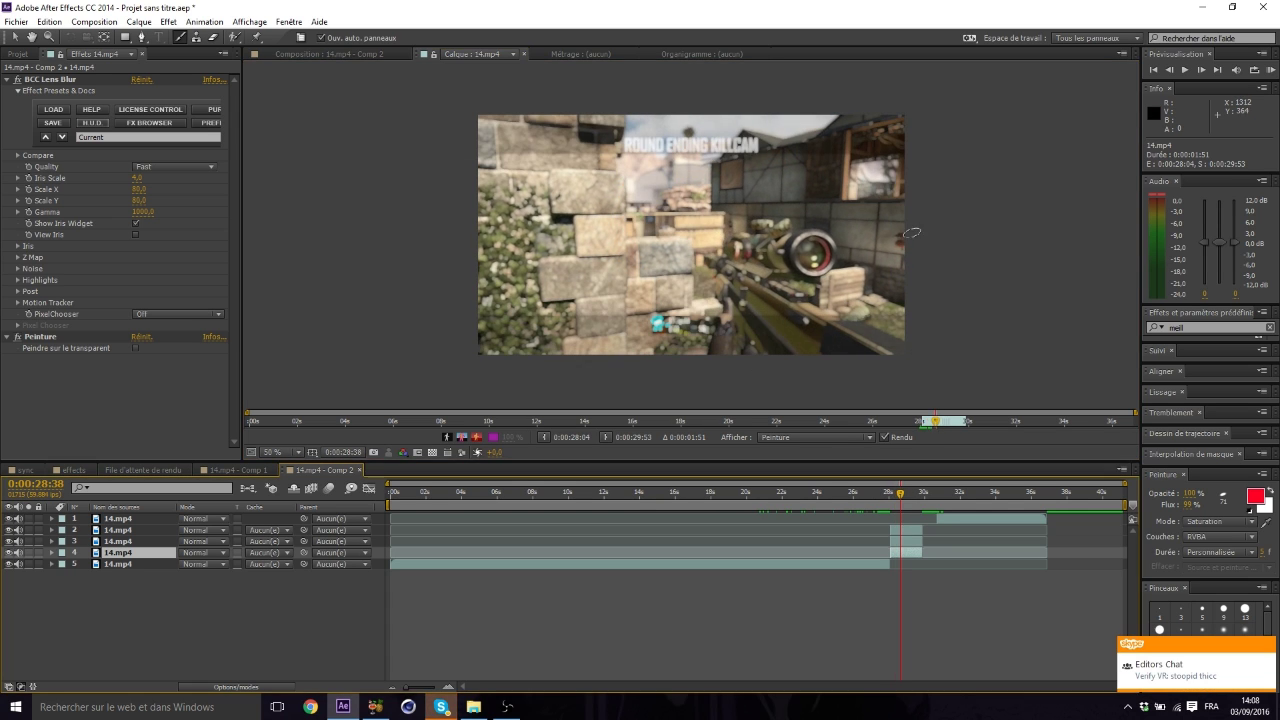
{"action": "left_click_drag", "start_coordinate": [908, 505], "coordinate": [910, 500]}
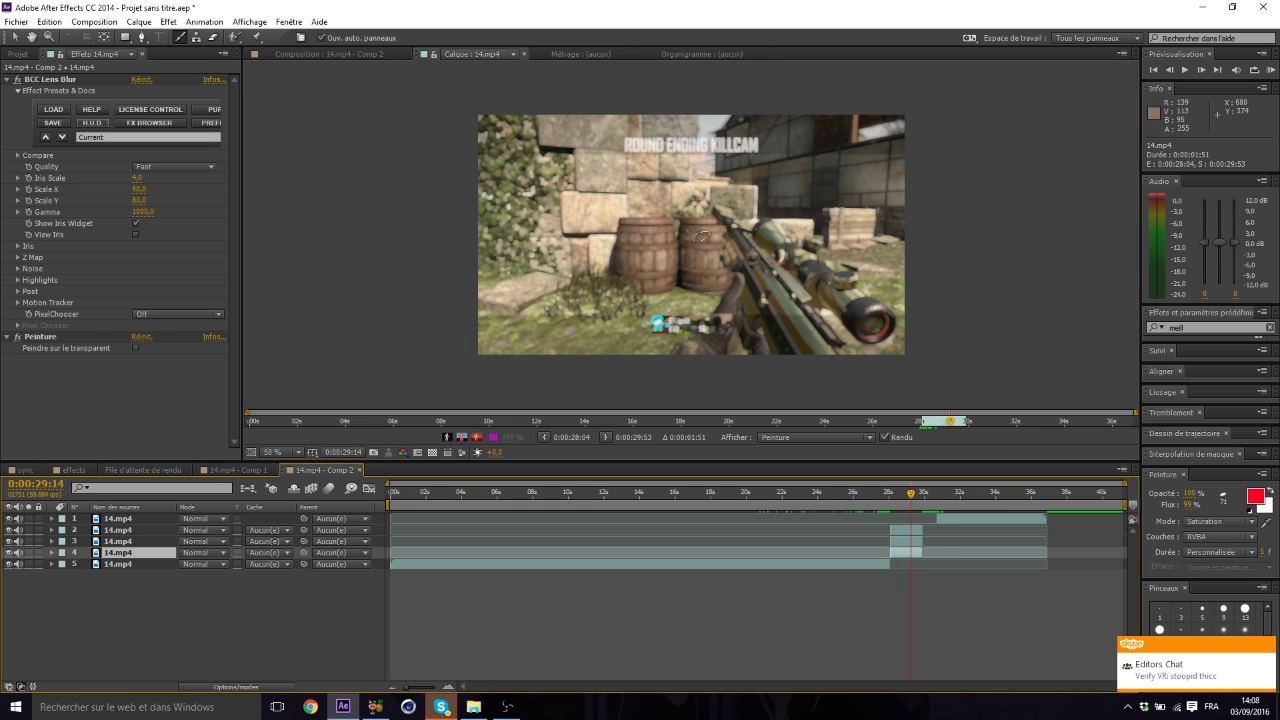
{"action": "key", "text": "Page_Down"}
{"action": "key", "text": "Page_Down"}
{"action": "key", "text": "Page_Down"}
{"action": "key", "text": "Page_Down"}
{"action": "key", "text": "Page_Down"}
{"action": "key", "text": "Page_Down"}
{"action": "key", "text": "Page_Down"}
{"action": "key", "text": "Page_Down"}
{"action": "key", "text": "Page_Down"}
{"action": "key", "text": "Page_Down"}
{"action": "key", "text": "Page_Down"}
{"action": "key", "text": "Page_Down"}
{"action": "key", "text": "Page_Down"}
{"action": "key", "text": "Page_Down"}
{"action": "key", "text": "Page_Down"}
{"action": "key", "text": "Page_Down"}
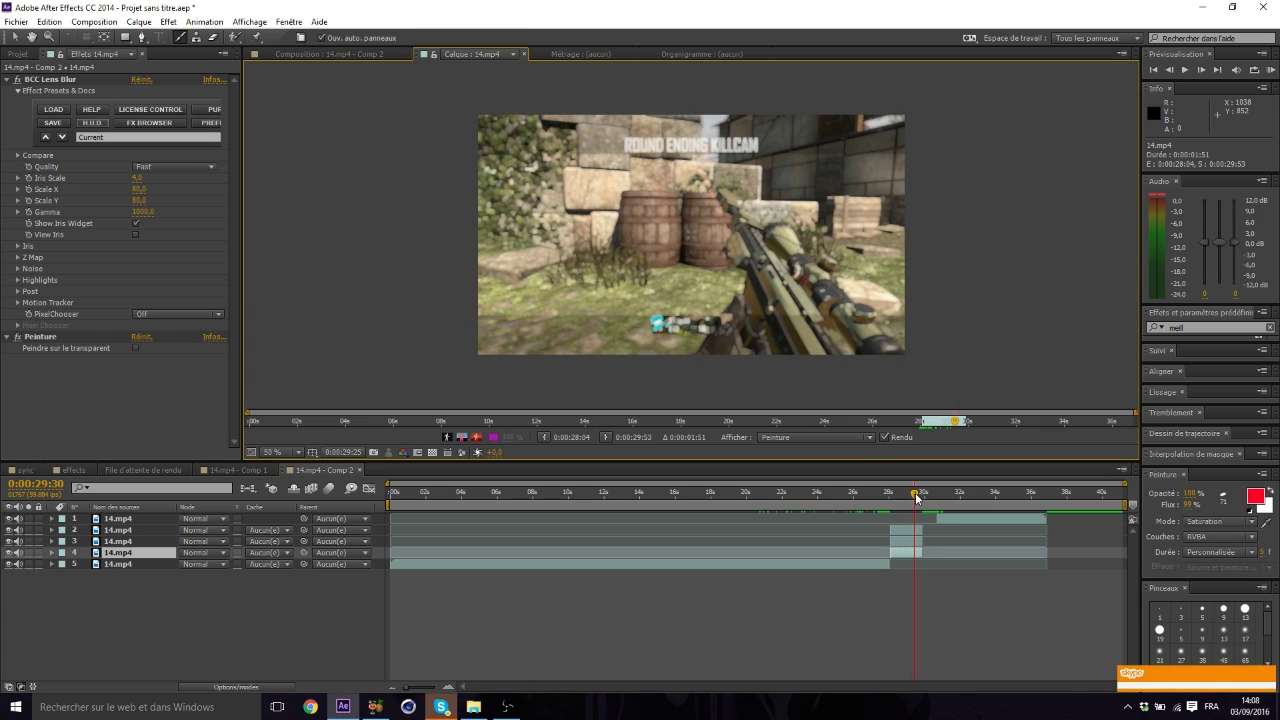
{"action": "left_click", "coordinate": [610, 273]}
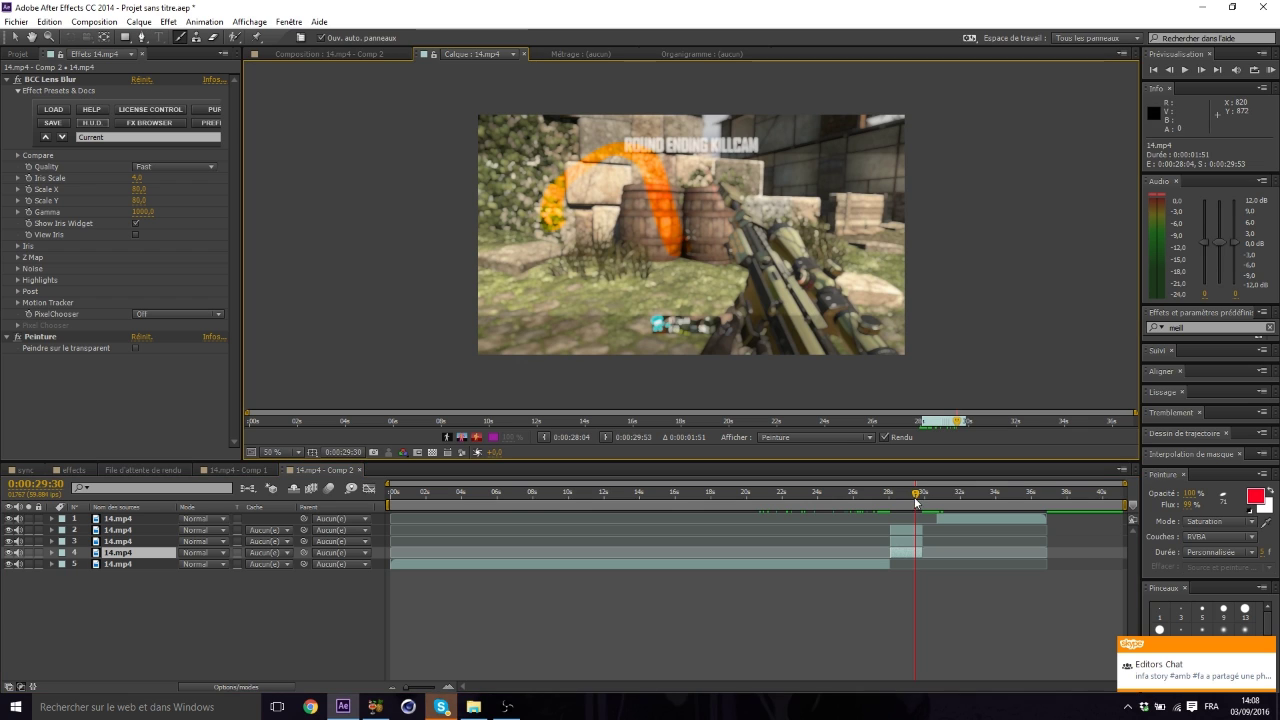
{"action": "mouse_move", "coordinate": [915, 502]}
{"action": "left_mouse_down"}
{"action": "mouse_move", "coordinate": [885, 502]}
{"action": "mouse_move", "coordinate": [905, 497]}
{"action": "left_mouse_up"}
{"action": "left_click", "coordinate": [797, 431]}
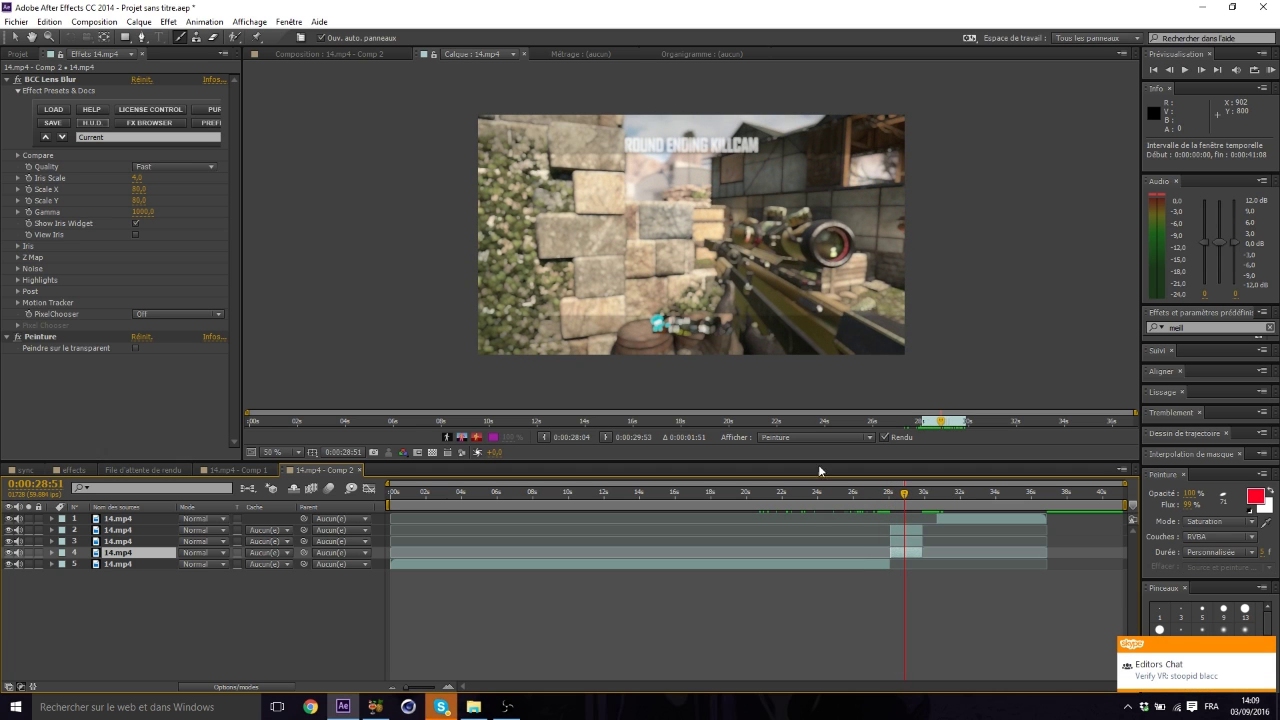
- Review Comp 2, then scrub through the sync and effects compositions around 0:00:26–0:00:28
{"action": "left_click", "coordinate": [318, 53]}
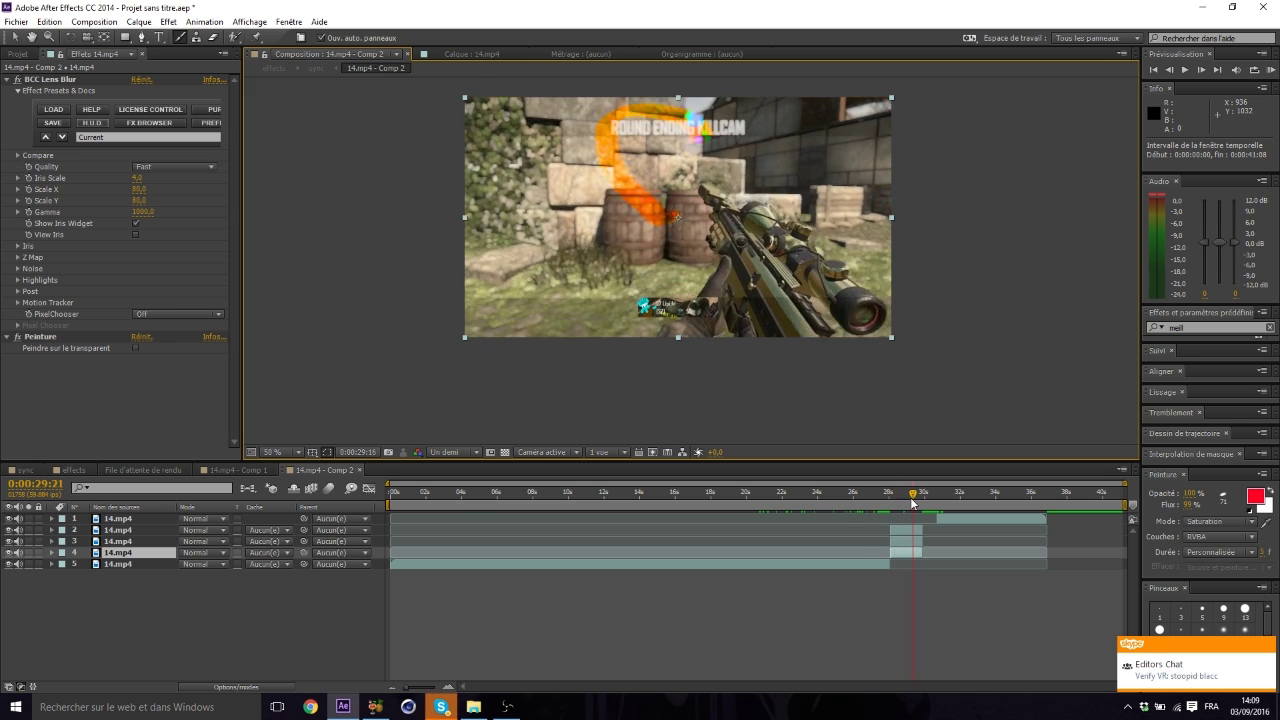
{"action": "left_click", "coordinate": [22, 470]}
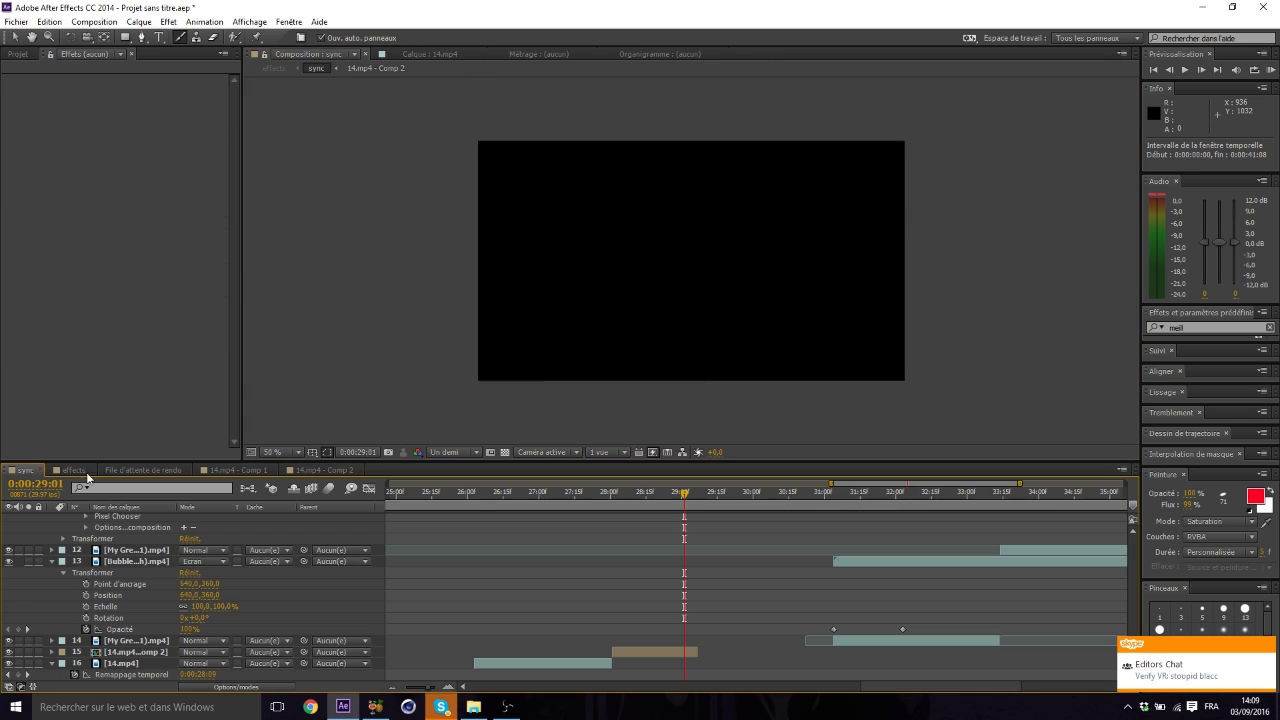
{"action": "left_click_drag", "start_coordinate": [684, 493], "coordinate": [660, 507]}
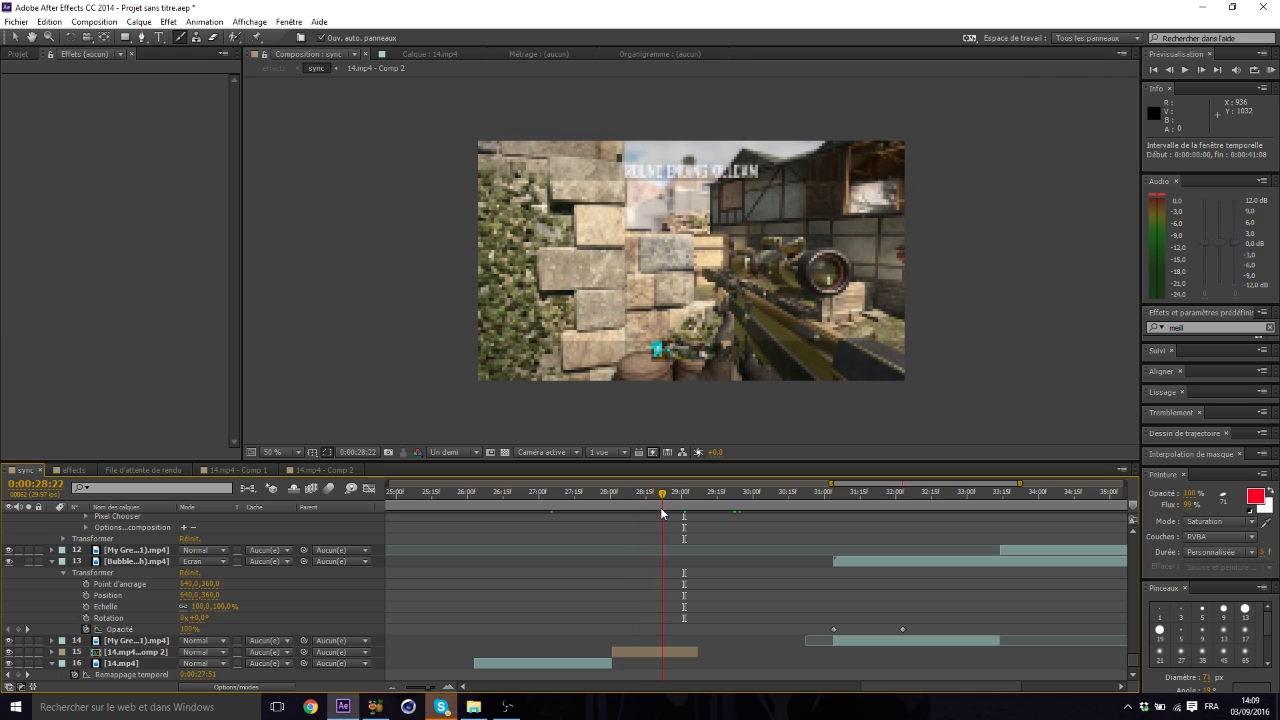
{"action": "left_click", "coordinate": [74, 470]}
{"action": "left_click_drag", "start_coordinate": [790, 500], "coordinate": [770, 500]}
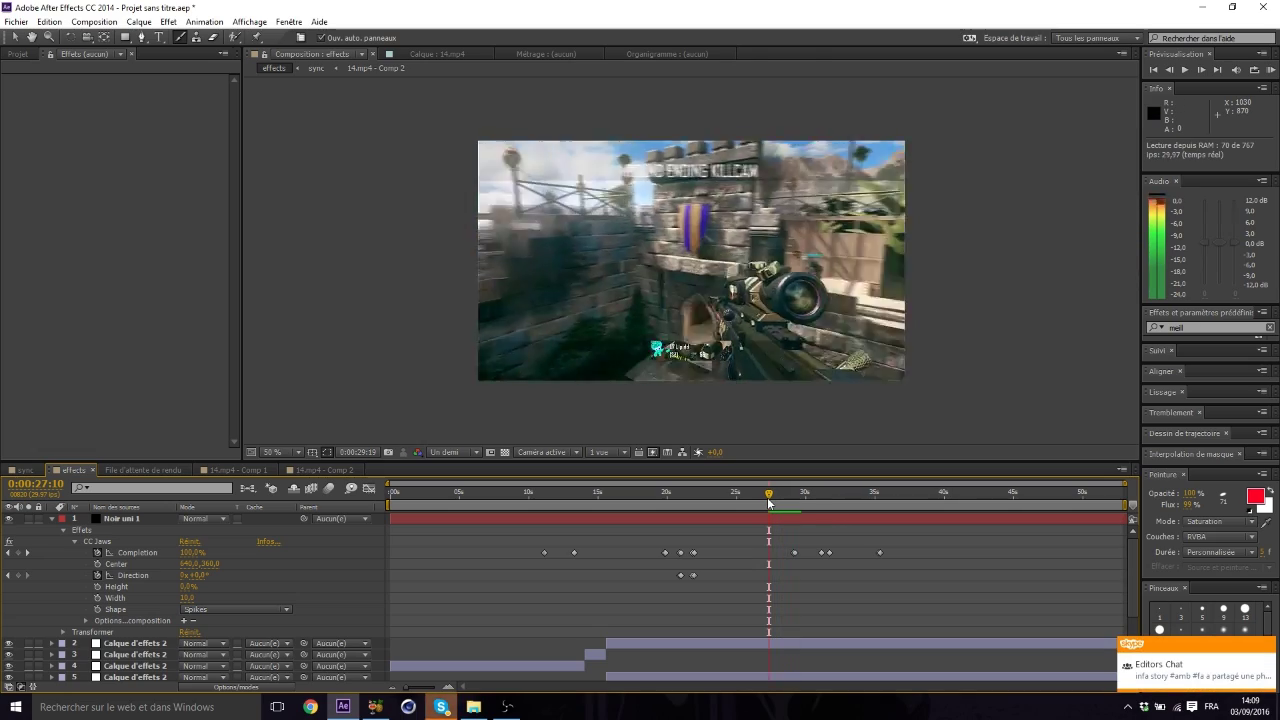
{"action": "key", "text": "space"}
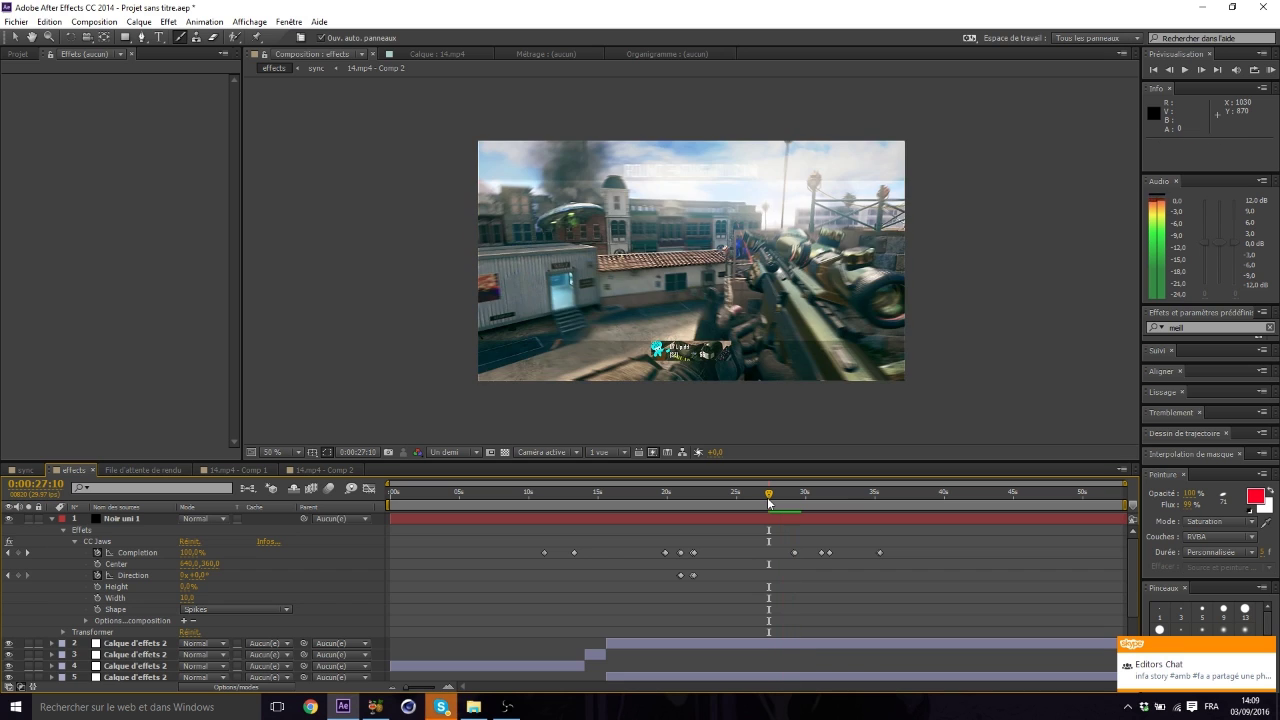
{"action": "left_click_drag", "start_coordinate": [769, 503], "coordinate": [780, 498]}
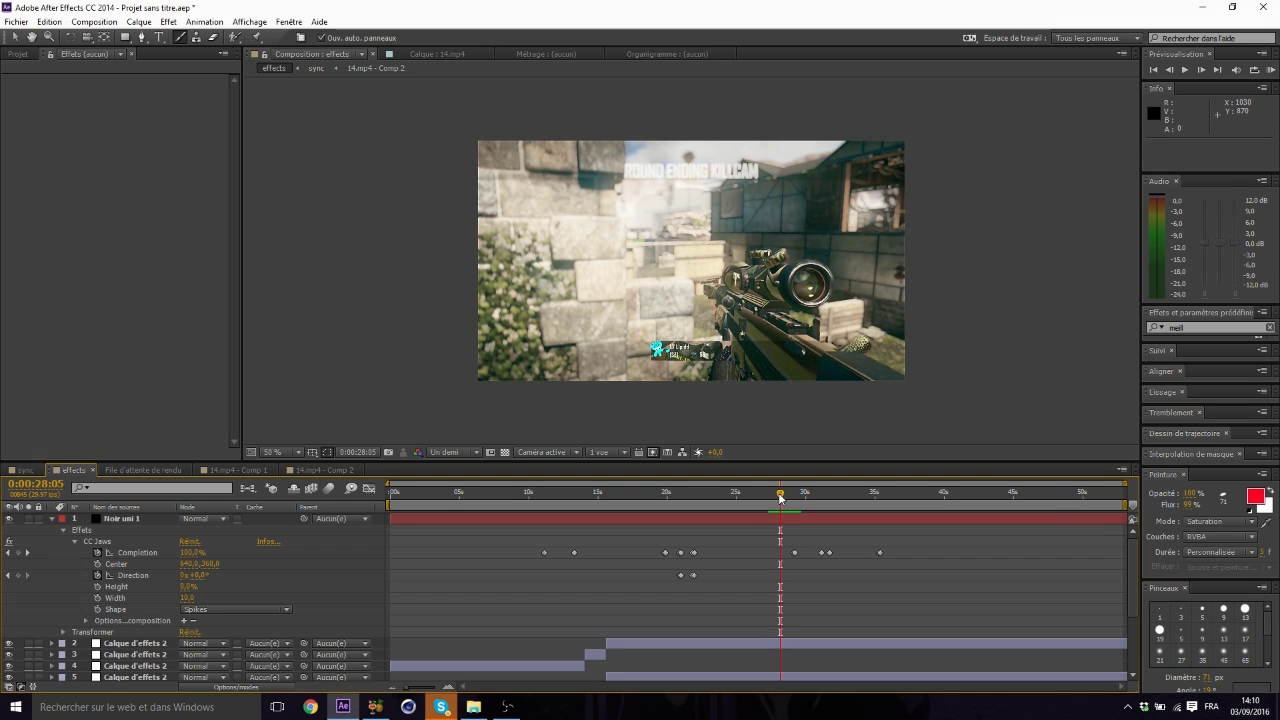
{"action": "left_click_drag", "start_coordinate": [780, 497], "coordinate": [781, 497]}
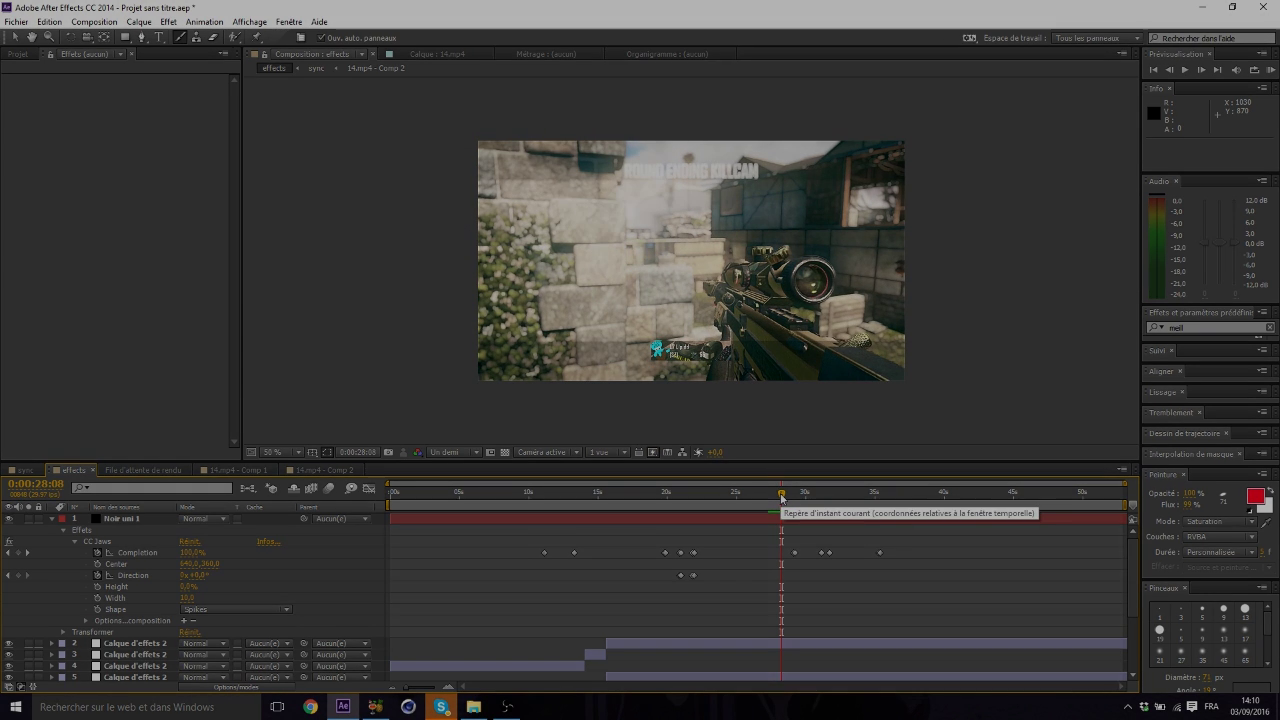